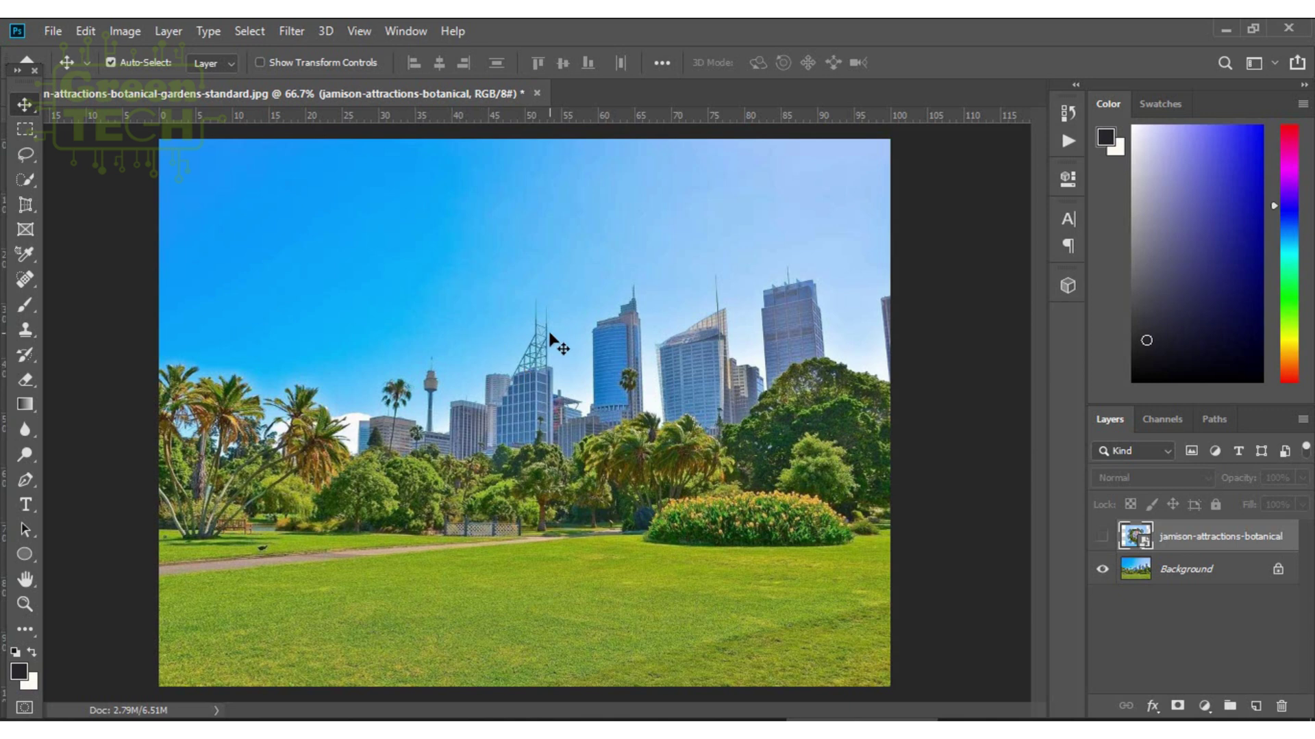
# Compare the finished tiny-planet composite layer with the original Background photo by switching their visibility
pyautogui.click(1102, 536)
pyautogui.click(1101, 571)
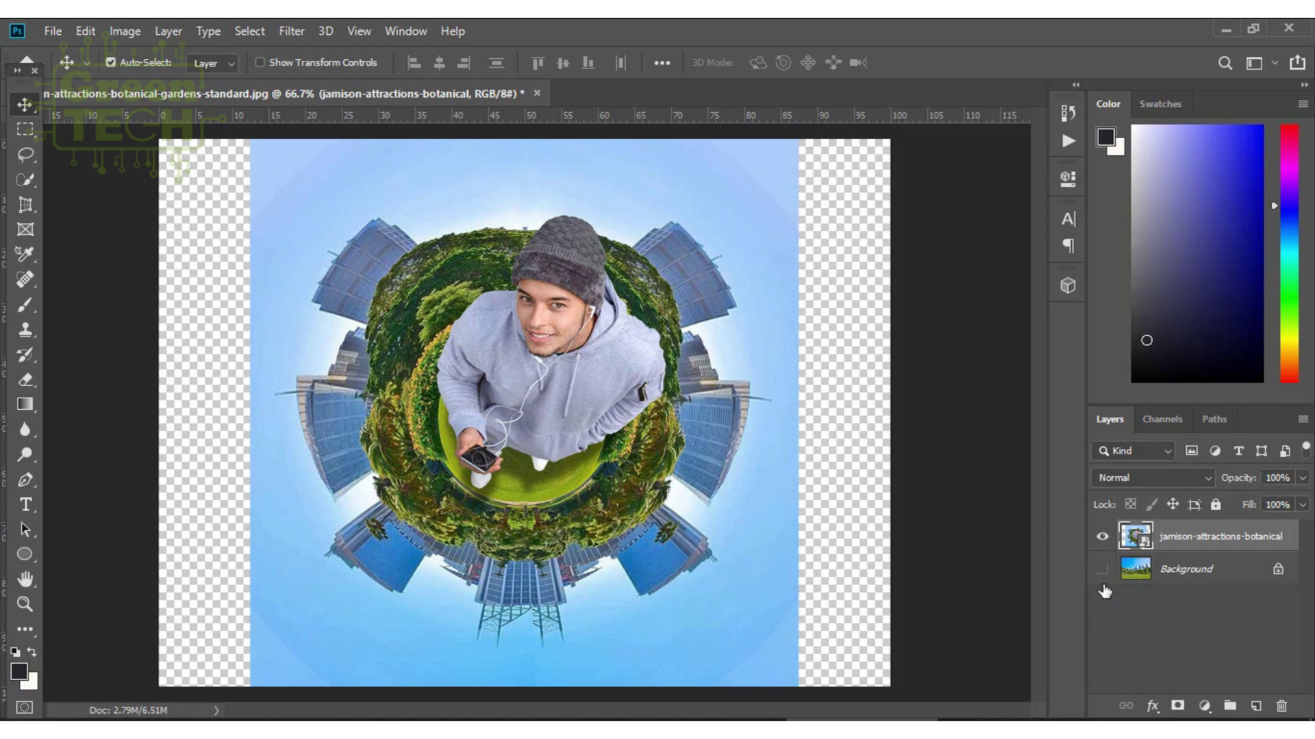
pyautogui.click(1101, 569)
pyautogui.click(1102, 537)
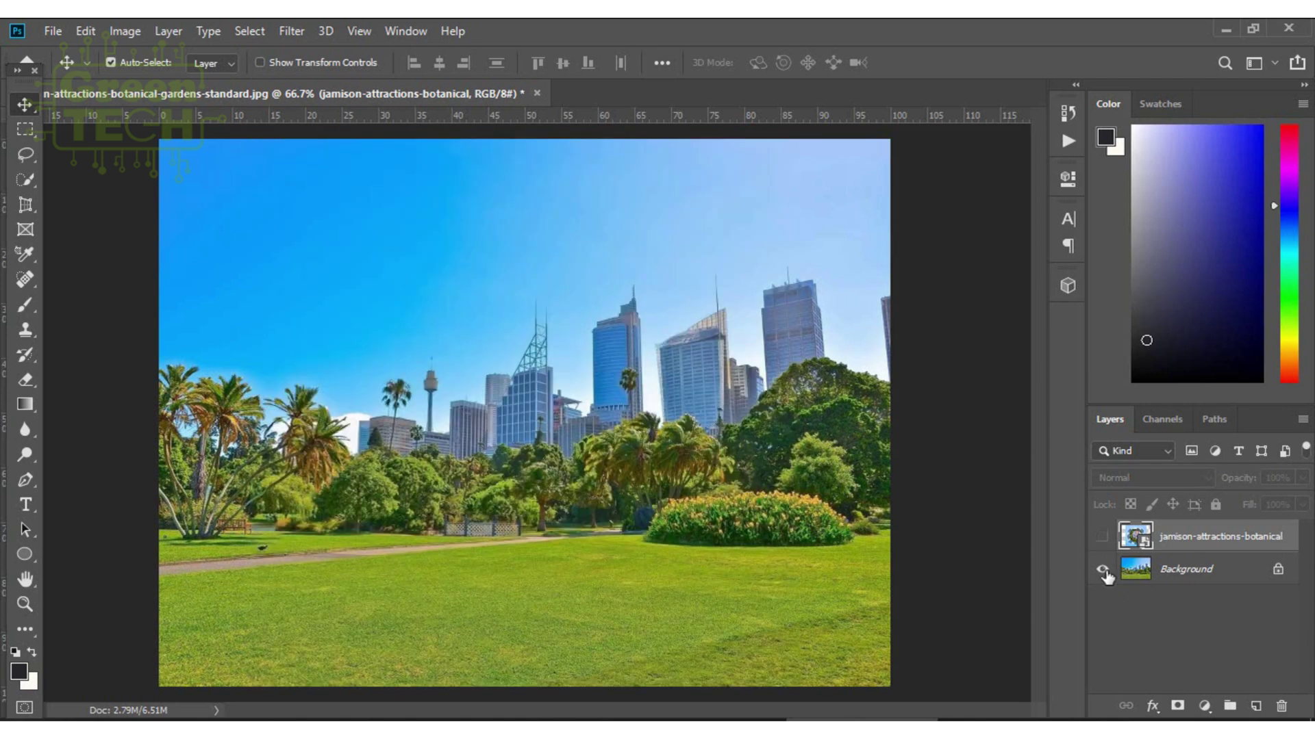
pyautogui.click(1102, 538)
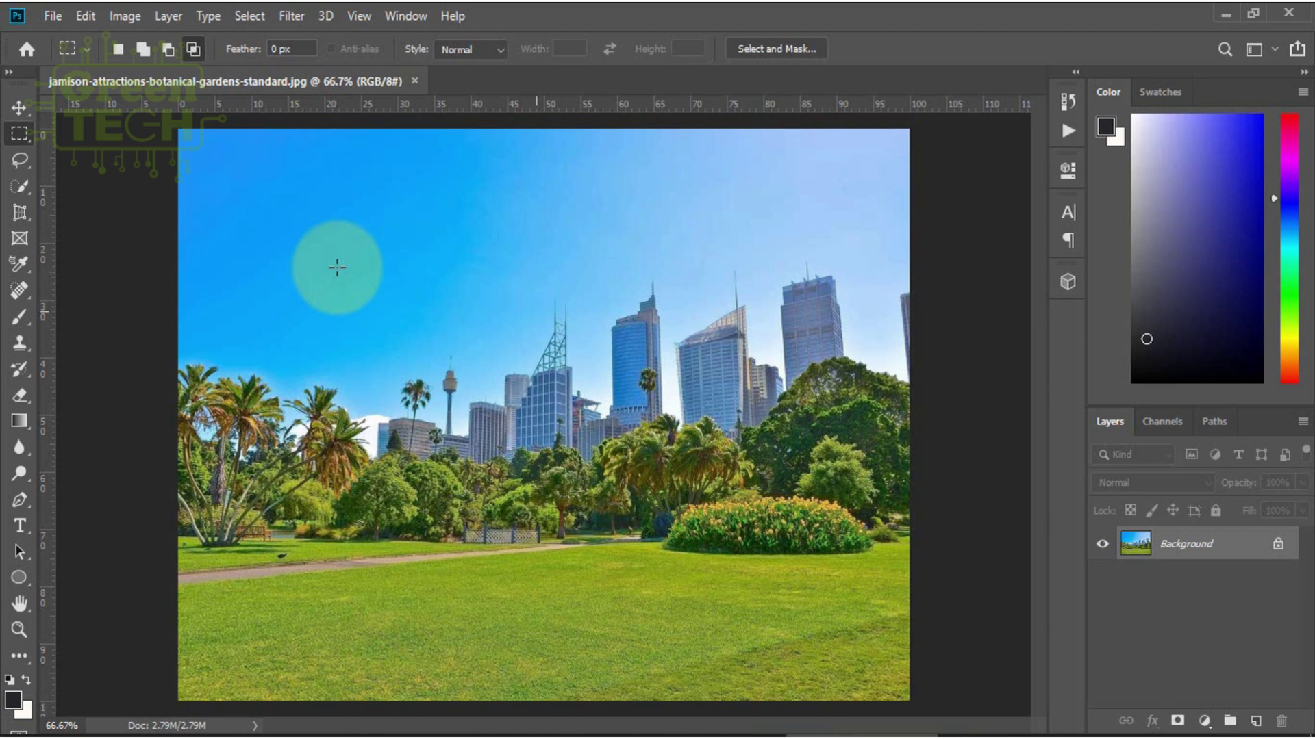
# Unlock the Background layer and select the right half of the photo with a rectangular marquee
pyautogui.click(1277, 547)
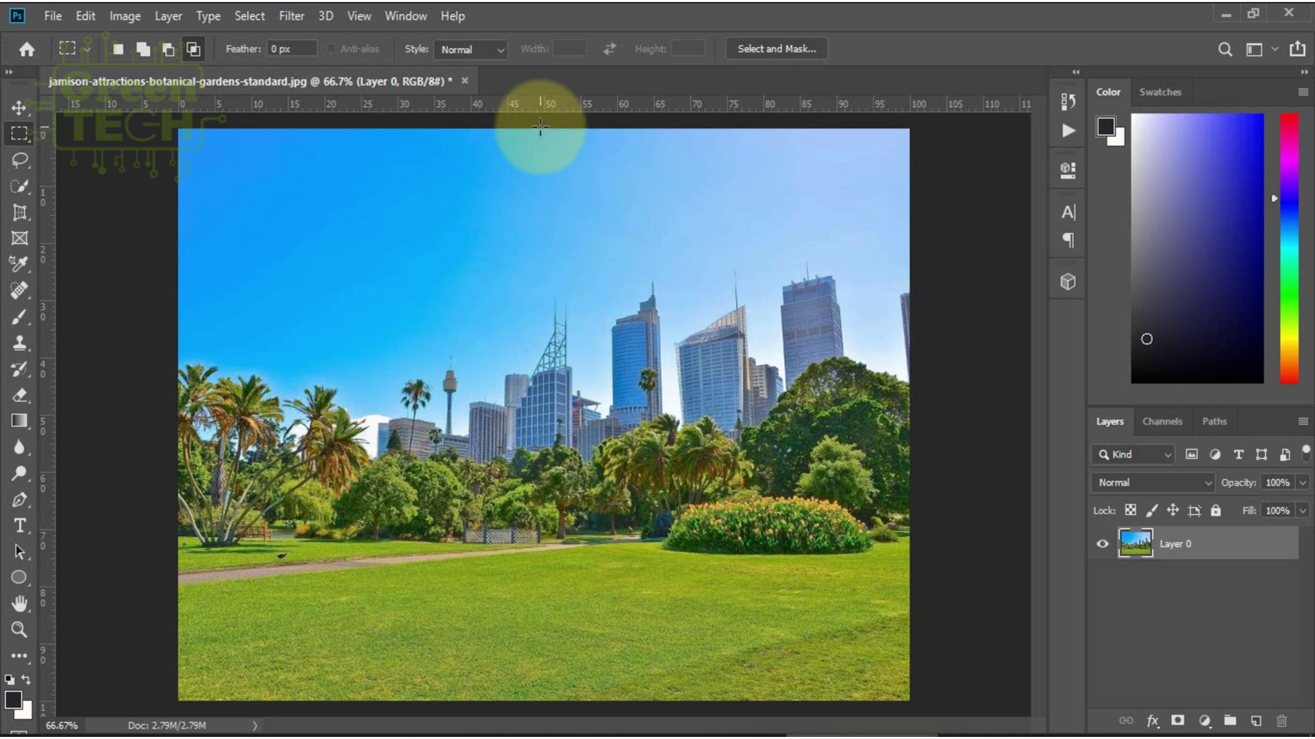
pyautogui.moveTo(540, 128); pyautogui.dragTo(908, 701)
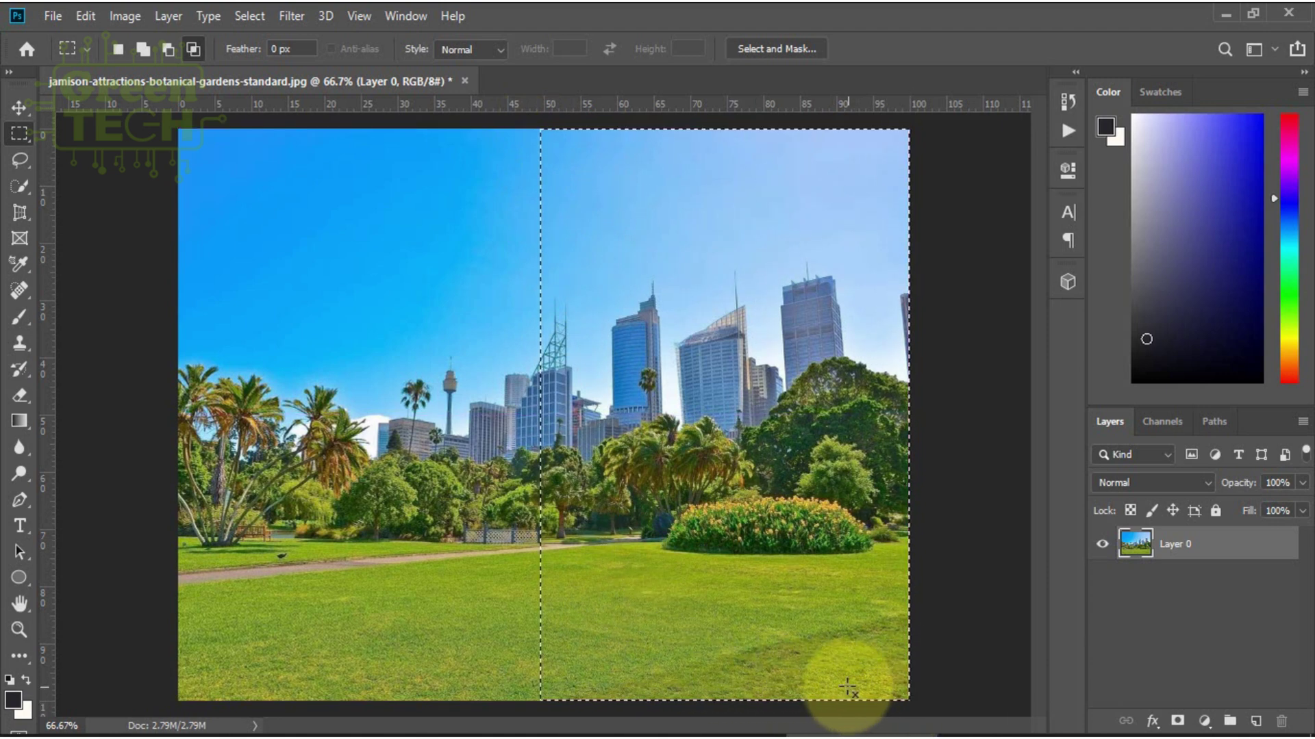
# Nudge the marquee slightly to the right, keeping its upper edge flush with the canvas, so it starts inside the central spired tower
pyautogui.press('Down')
pyautogui.press('Down')
pyautogui.press('Down')
pyautogui.press('Down')
pyautogui.press('Down')
pyautogui.press('Down')
pyautogui.press('Down')
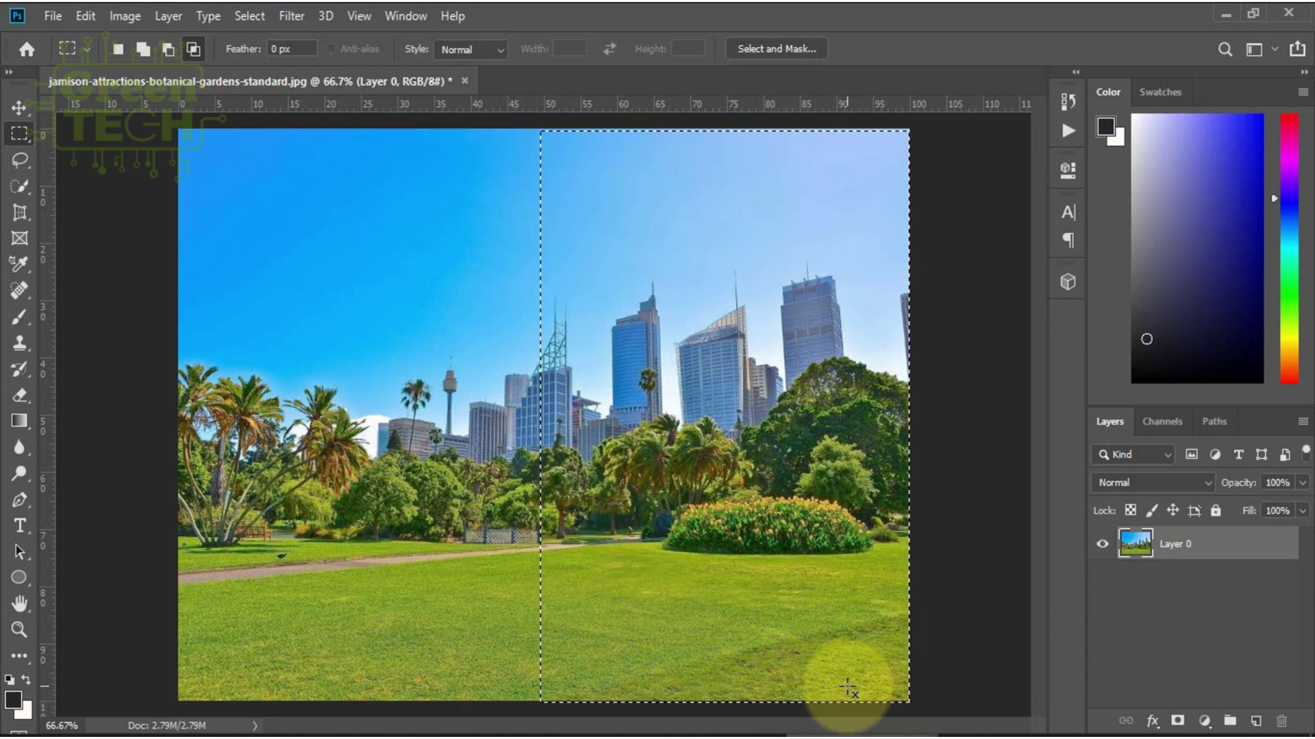
pyautogui.press('Right')
pyautogui.press('Right')
pyautogui.press('Right')
pyautogui.press('Right')
pyautogui.press('Right')
pyautogui.press('Right')
pyautogui.press('Right')
pyautogui.press('Right')
pyautogui.press('Right')
pyautogui.press('Right')
pyautogui.press('Right')
pyautogui.press('Right')
pyautogui.press('Right')
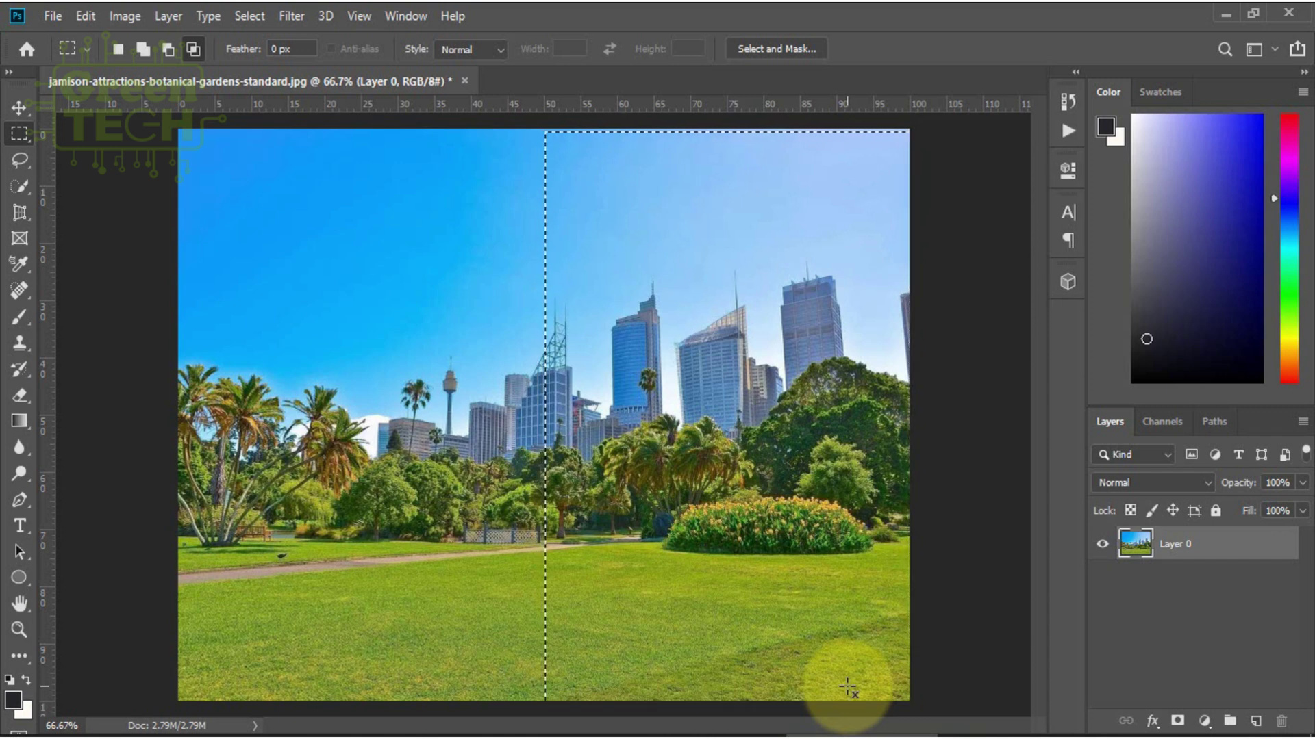
pyautogui.press('Right')
pyautogui.press('Right')
pyautogui.press('Right')
pyautogui.press('Right')
pyautogui.press('Right')
pyautogui.press('Right')
pyautogui.press('Right')
pyautogui.press('Right')
pyautogui.press('Right')
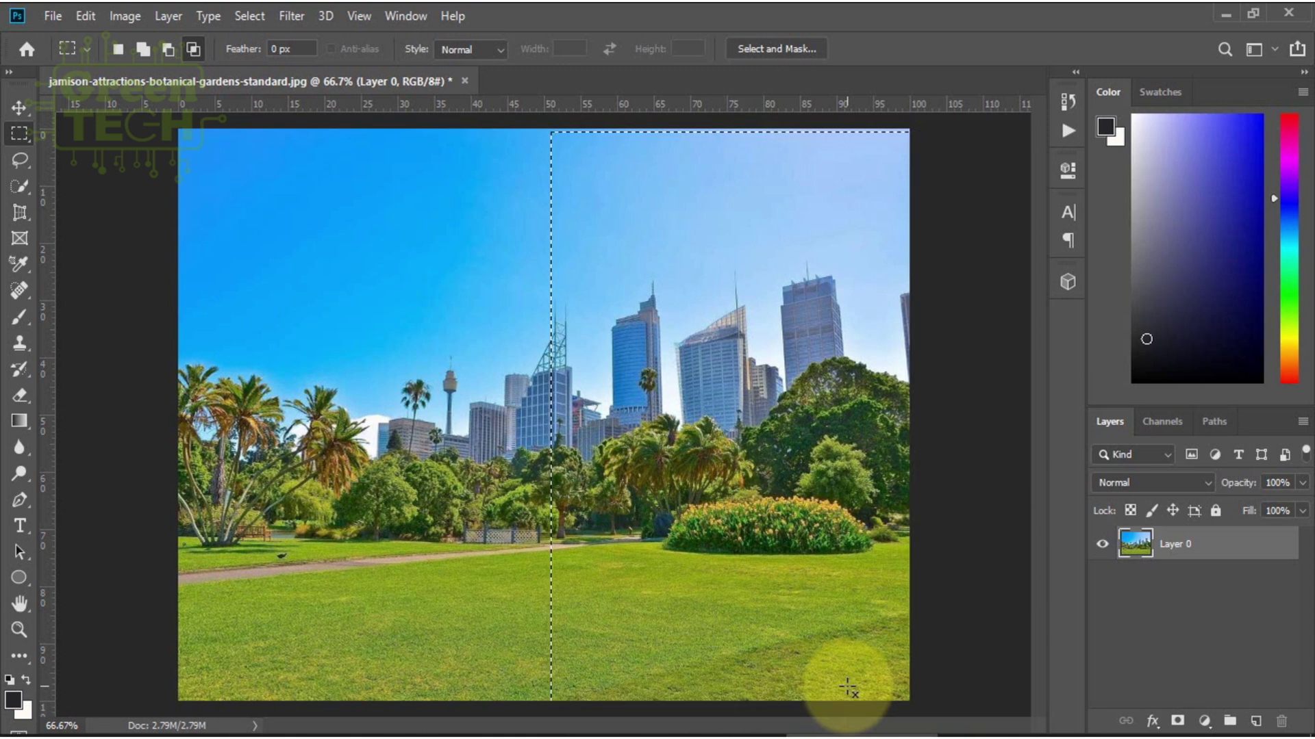
pyautogui.press('Up')
pyautogui.press('Up')
pyautogui.press('Up')
pyautogui.press('Up')
pyautogui.press('Up')
pyautogui.press('Up')
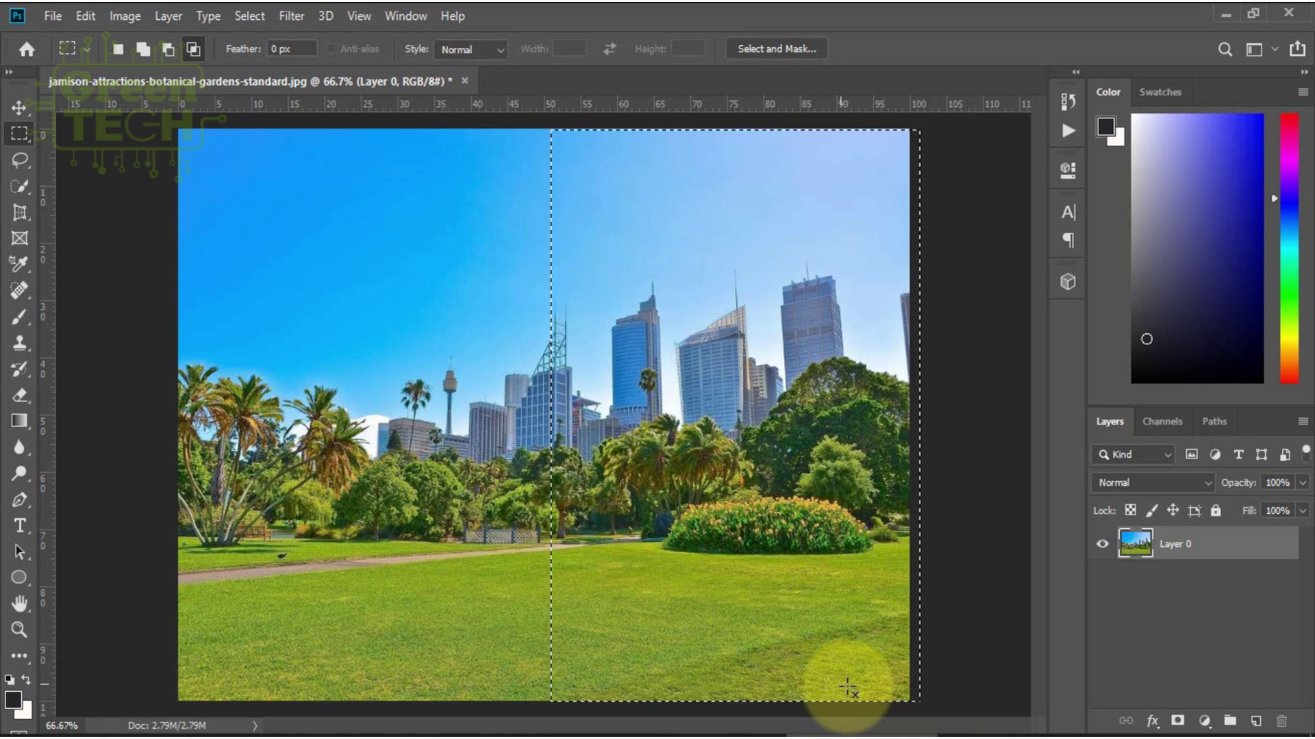
# Copy the selected half of the photo, clear the selection and flip the canvas horizontally
pyautogui.hotkey('ctrl', 'c')
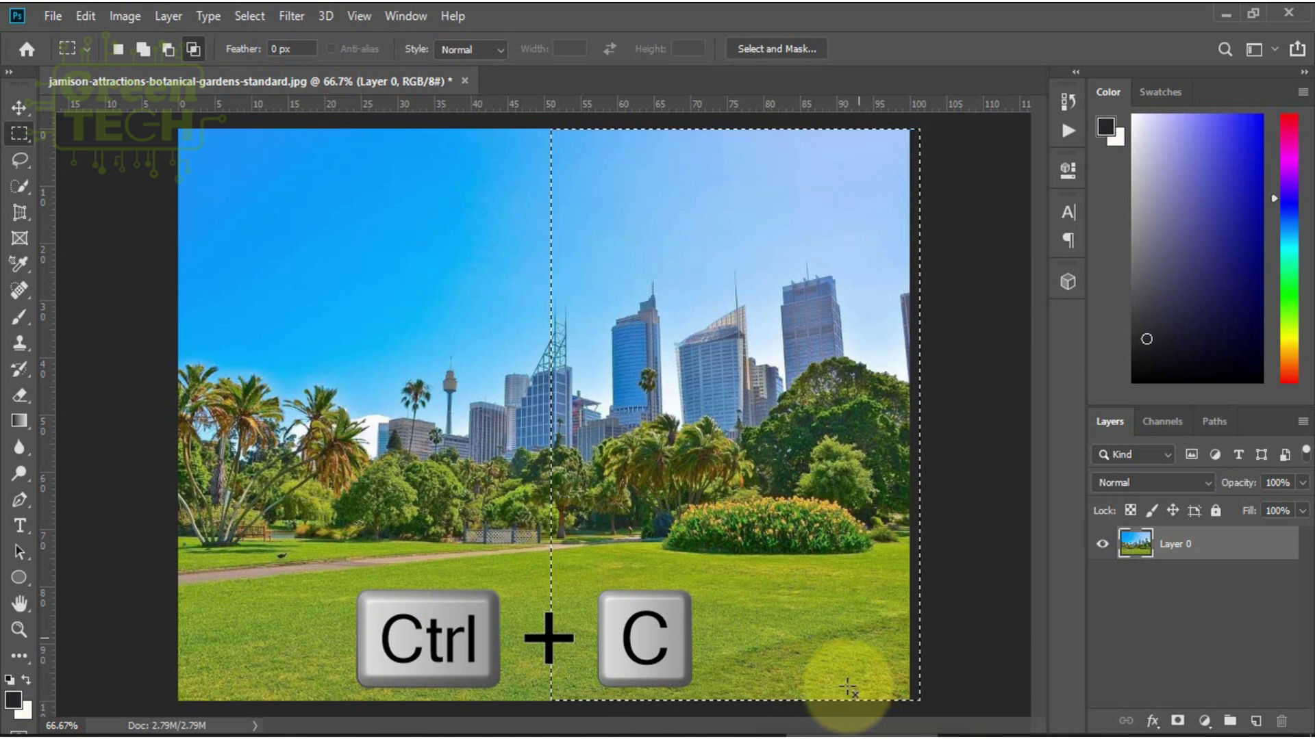
pyautogui.hotkey('ctrl', 'd')
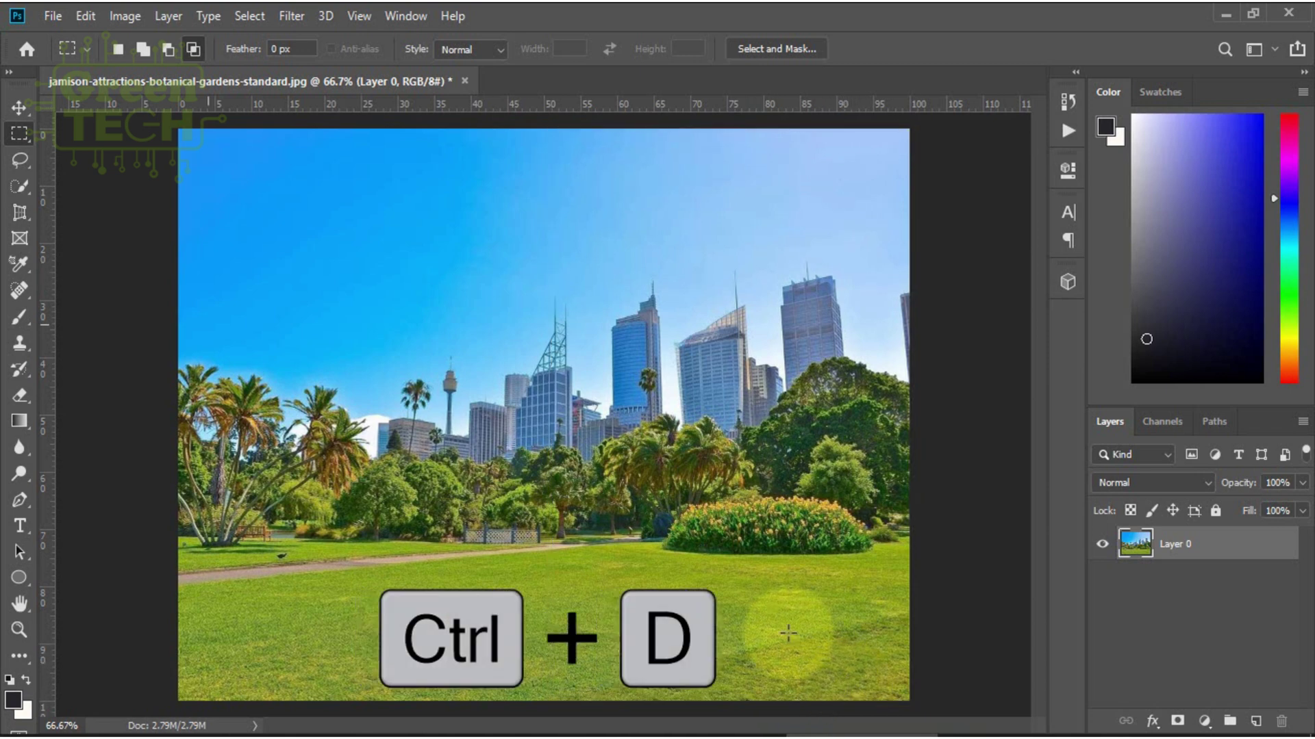
pyautogui.click(111, 17)
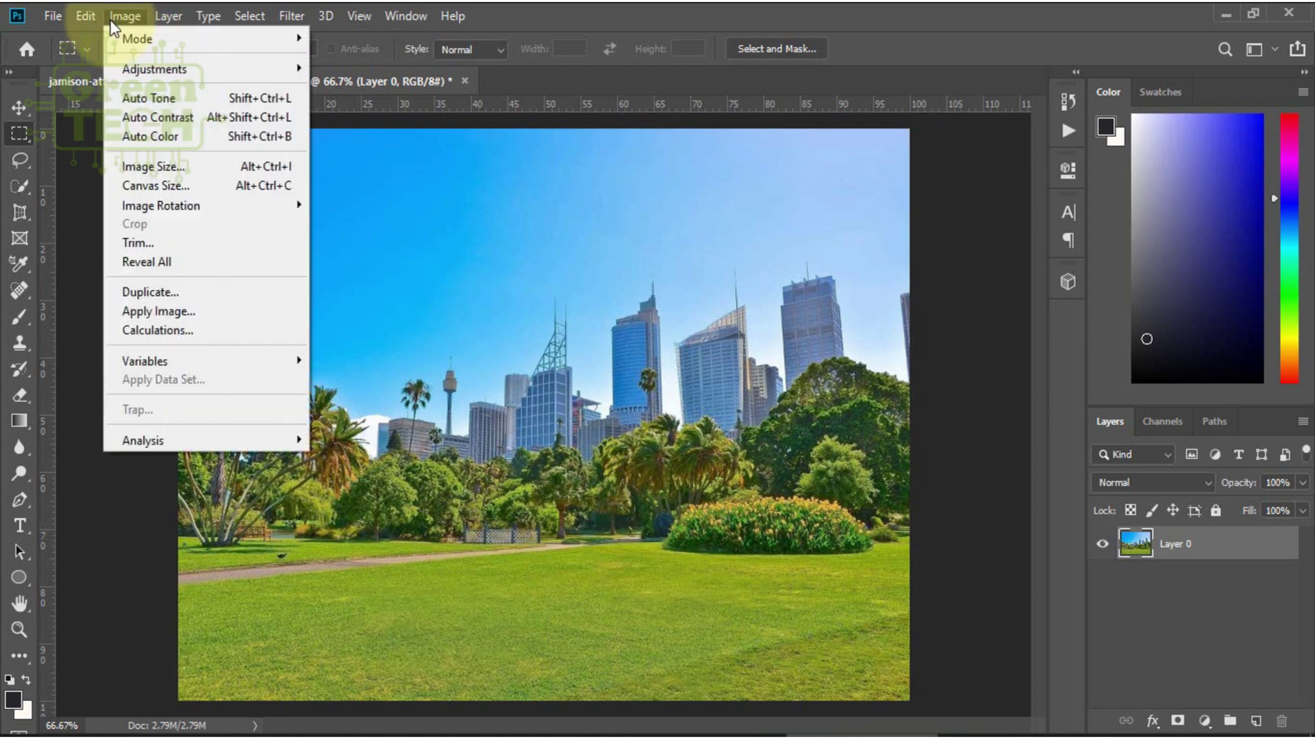
pyautogui.moveTo(177, 212)
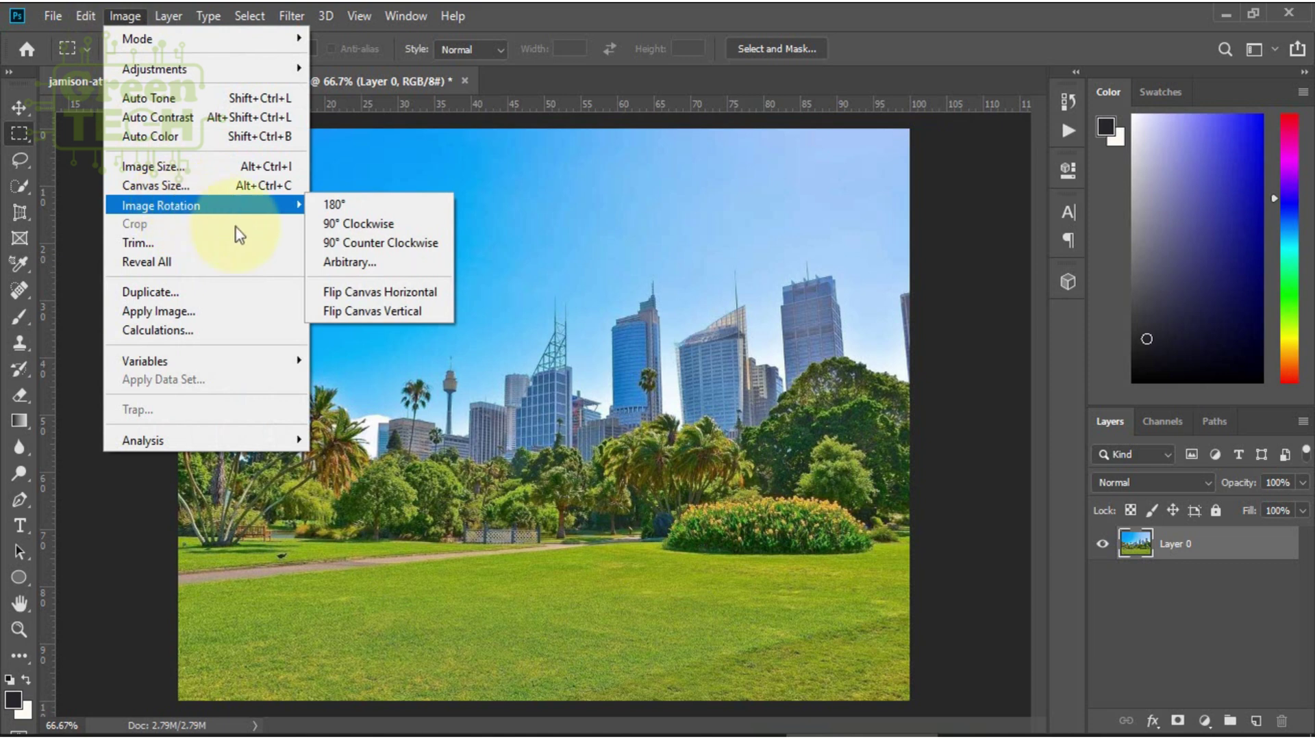
pyautogui.click(430, 293)
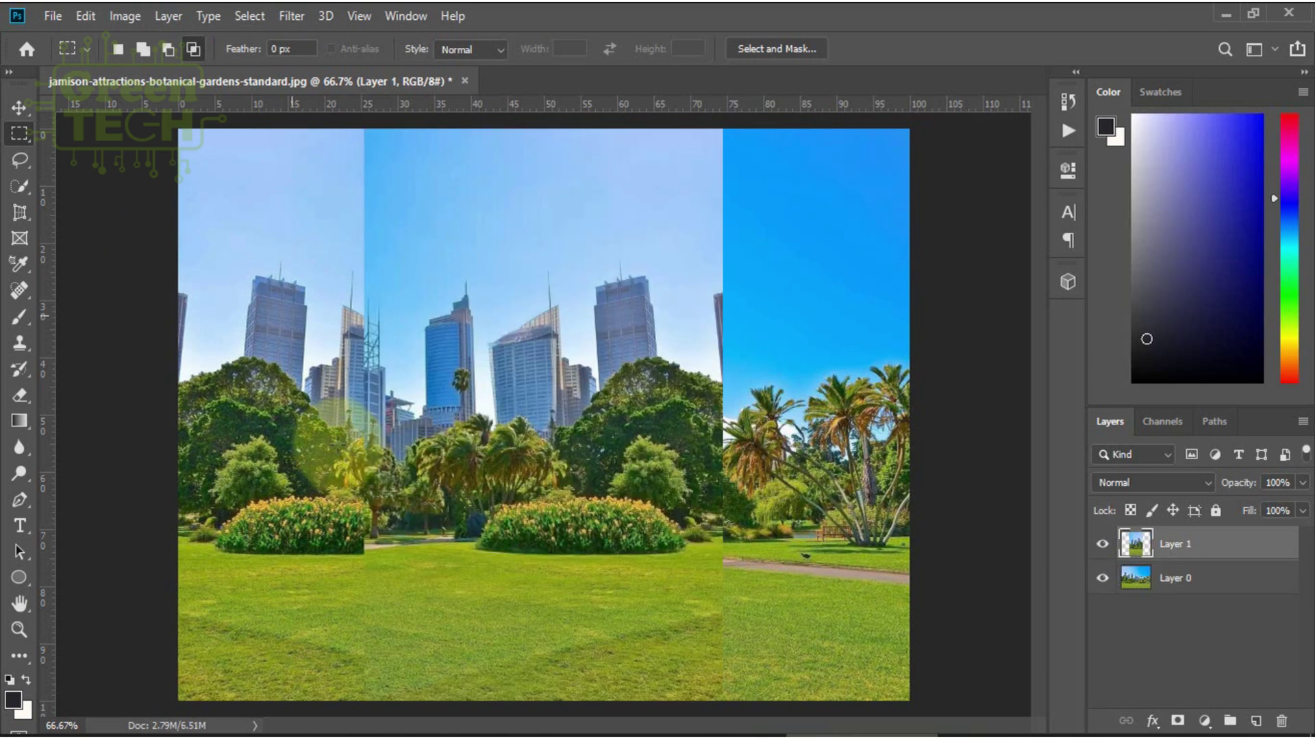
# Move the pasted half to the canvas's right edge so the two halves form a symmetrical skyline
pyautogui.click(19, 107)
pyautogui.moveTo(541, 342); pyautogui.dragTo(708, 331)
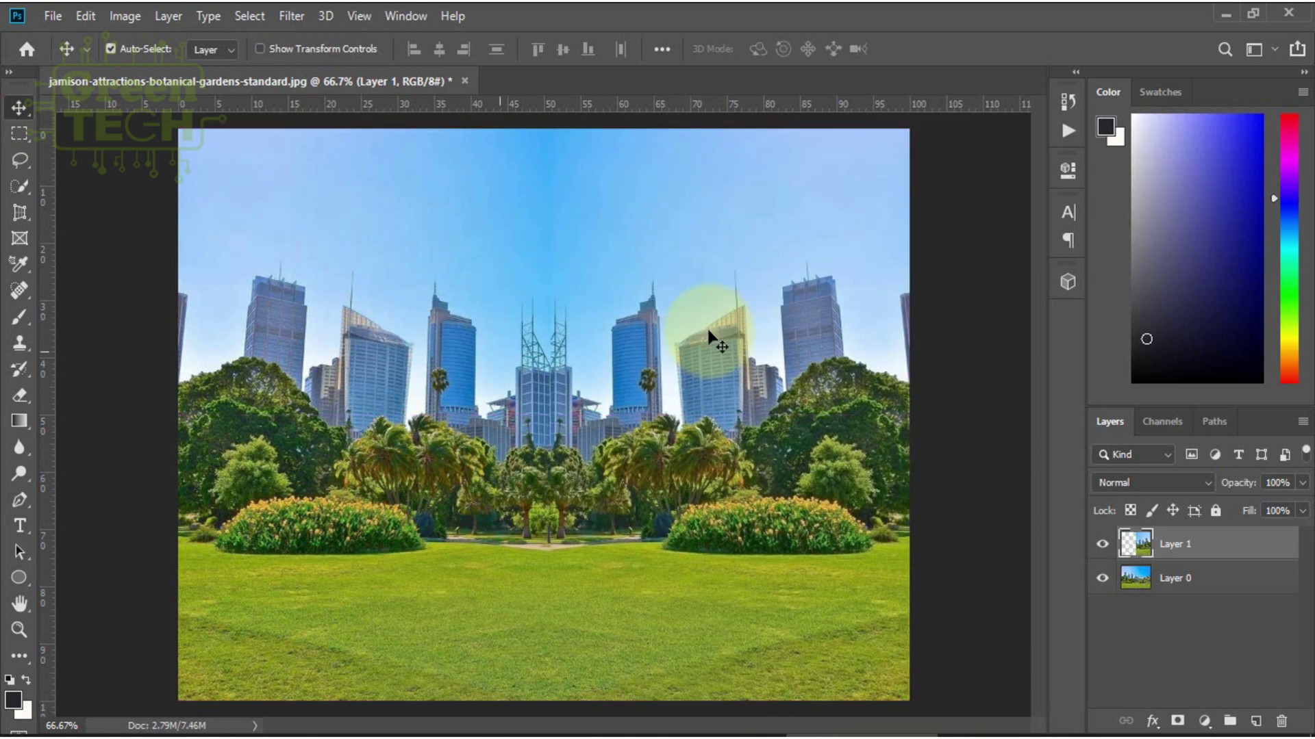
pyautogui.click(685, 426)
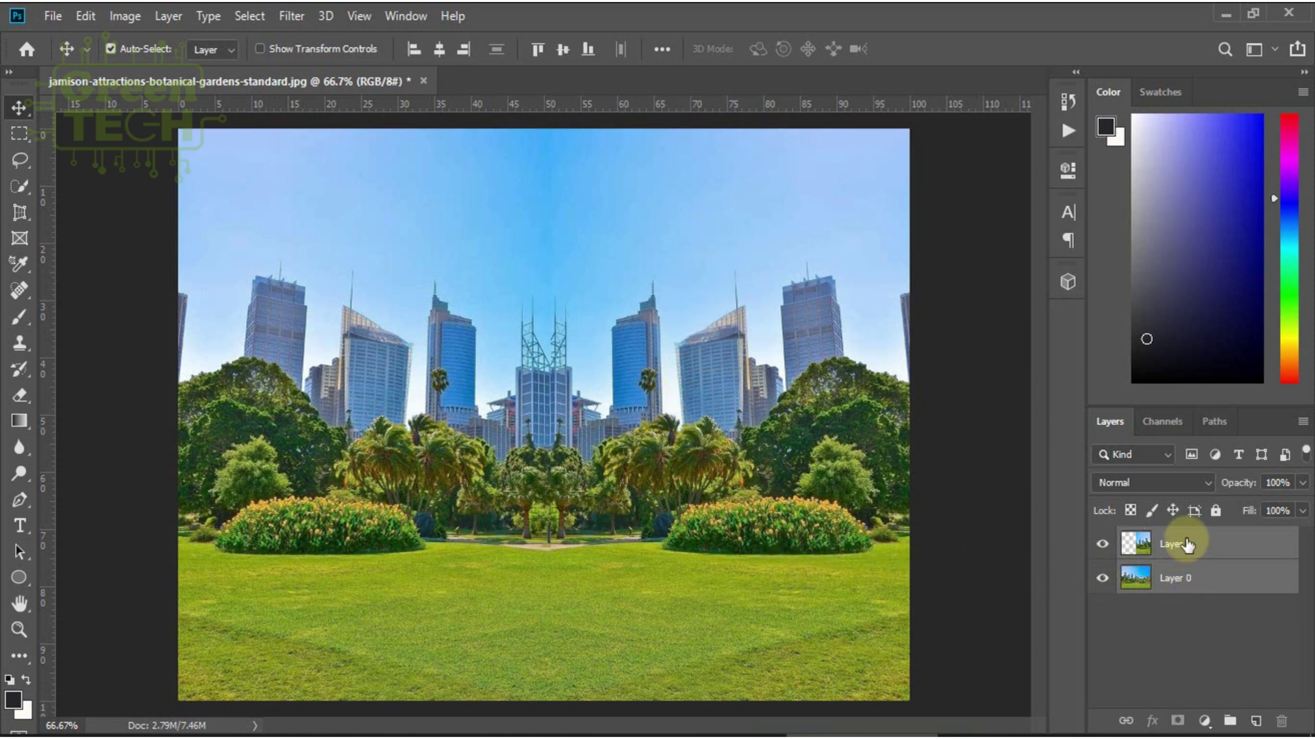
# Merge Layer 1 and Layer 0 into a single layer
pyautogui.click(1179, 566)
pyautogui.keyDown('ctrl'); pyautogui.click(1185, 579); pyautogui.keyUp('ctrl')
pyautogui.rightClick(1185, 579)
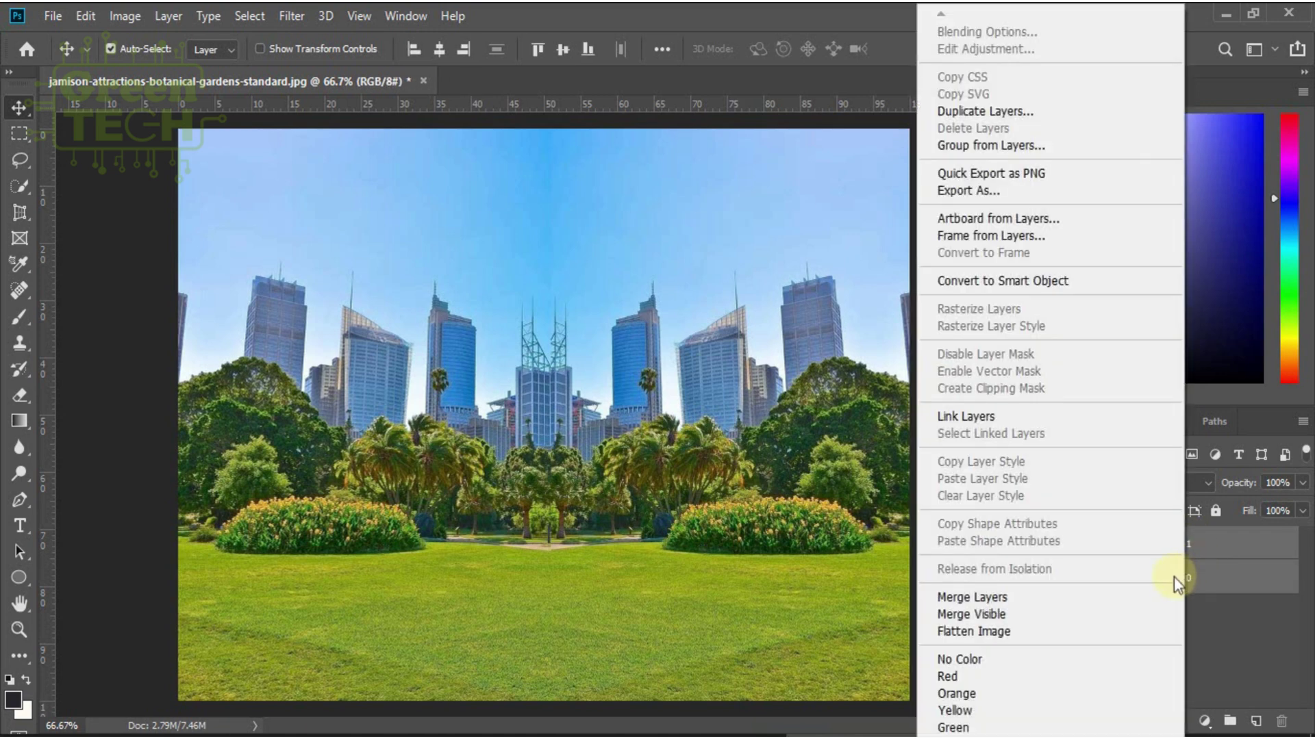
pyautogui.click(1014, 595)
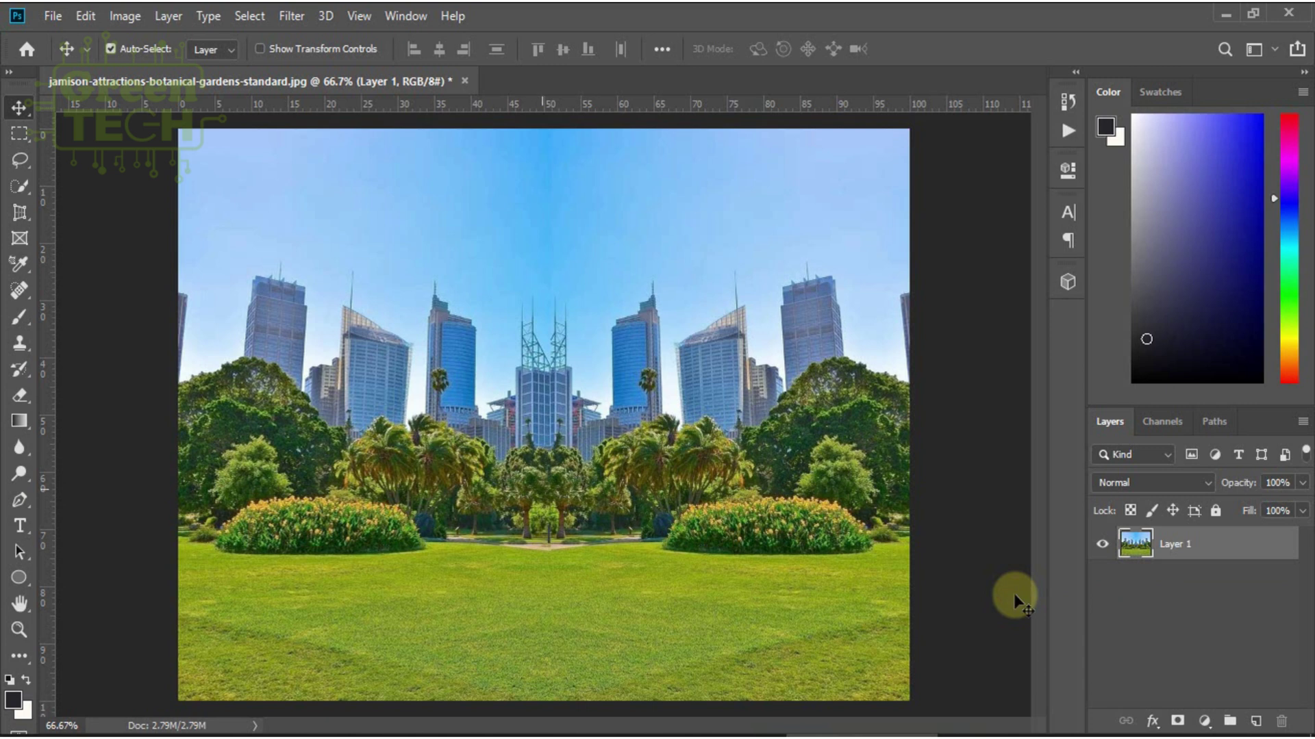
pyautogui.click(344, 361)
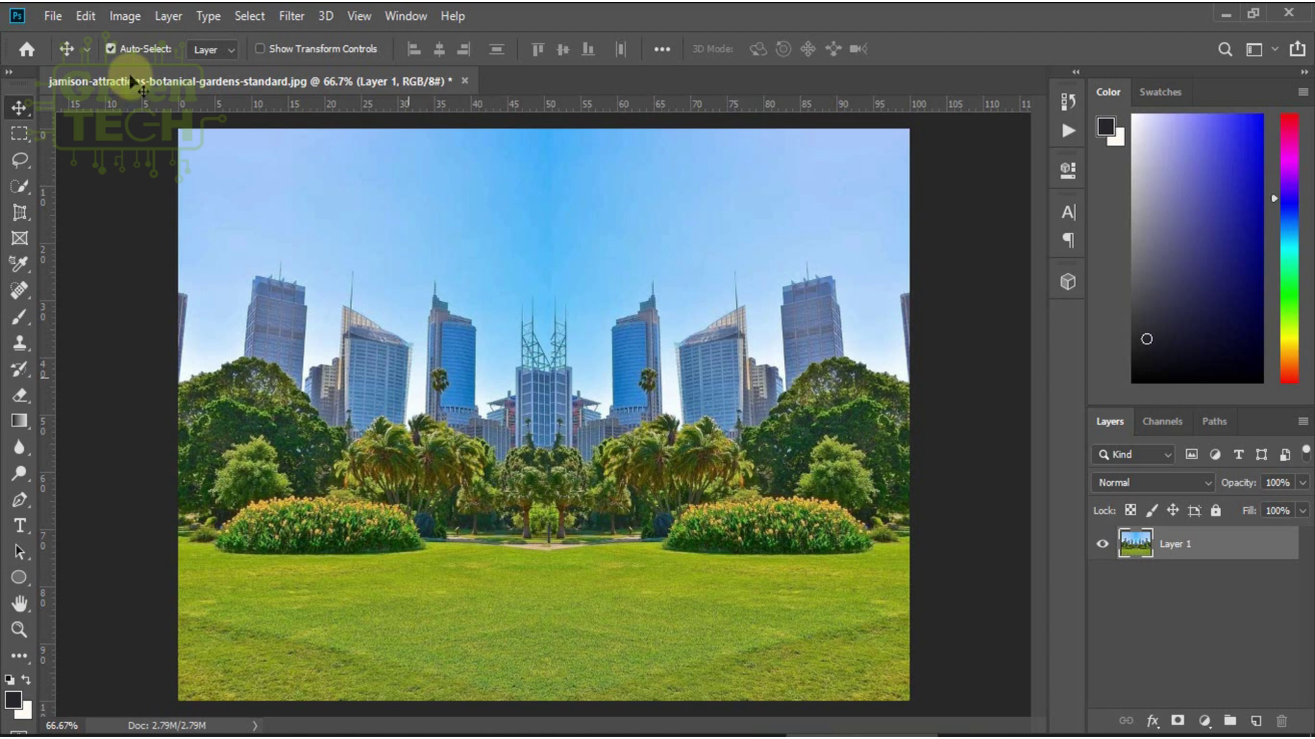
# Resize the image to 1500 x 1500 pixels with the width and height proportions unlinked
pyautogui.click(126, 17)
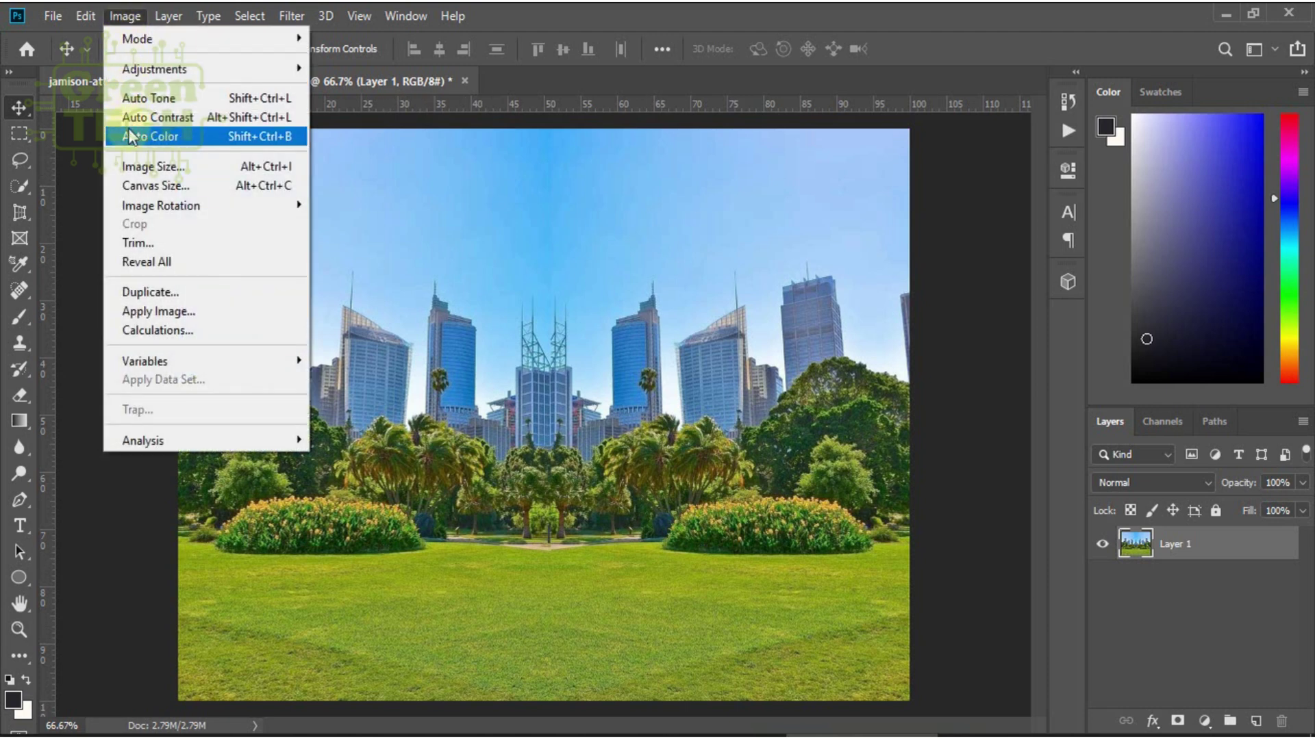
pyautogui.click(130, 166)
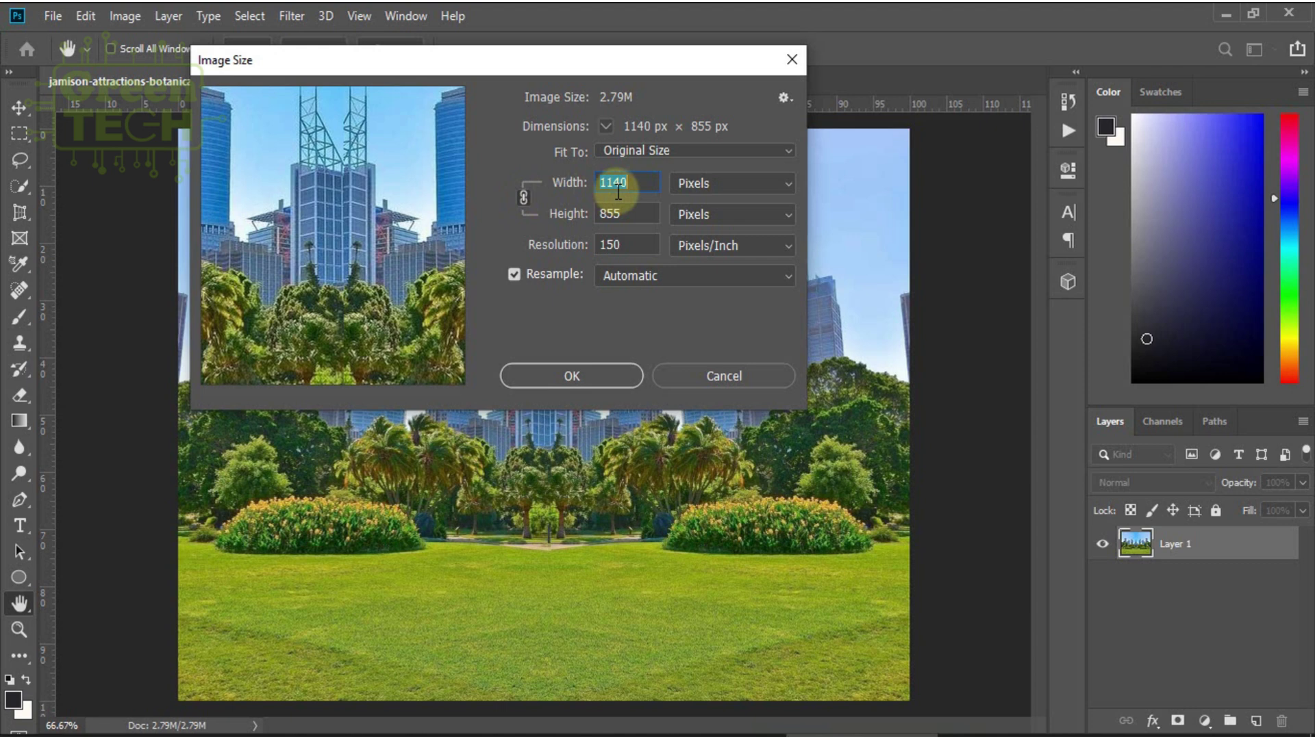
pyautogui.click(527, 195)
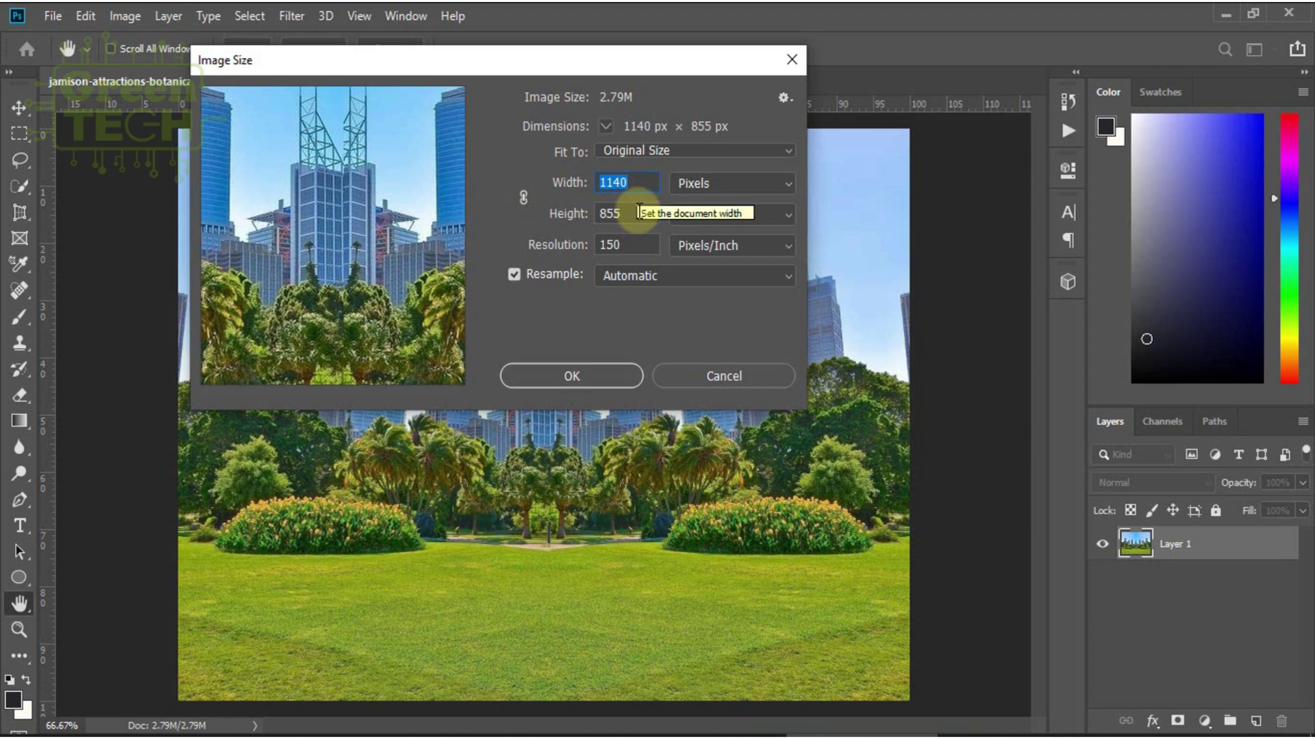
pyautogui.write('1500')
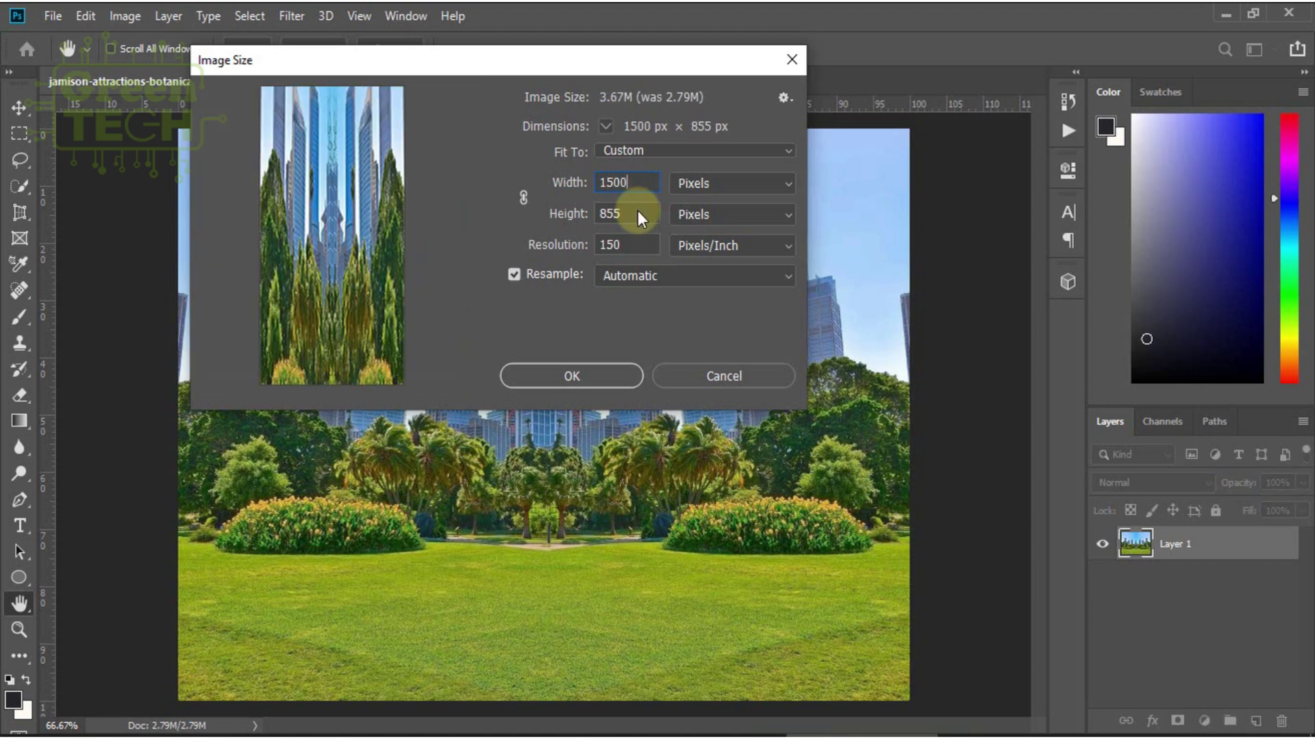
pyautogui.press('Tab')
pyautogui.write('1500')
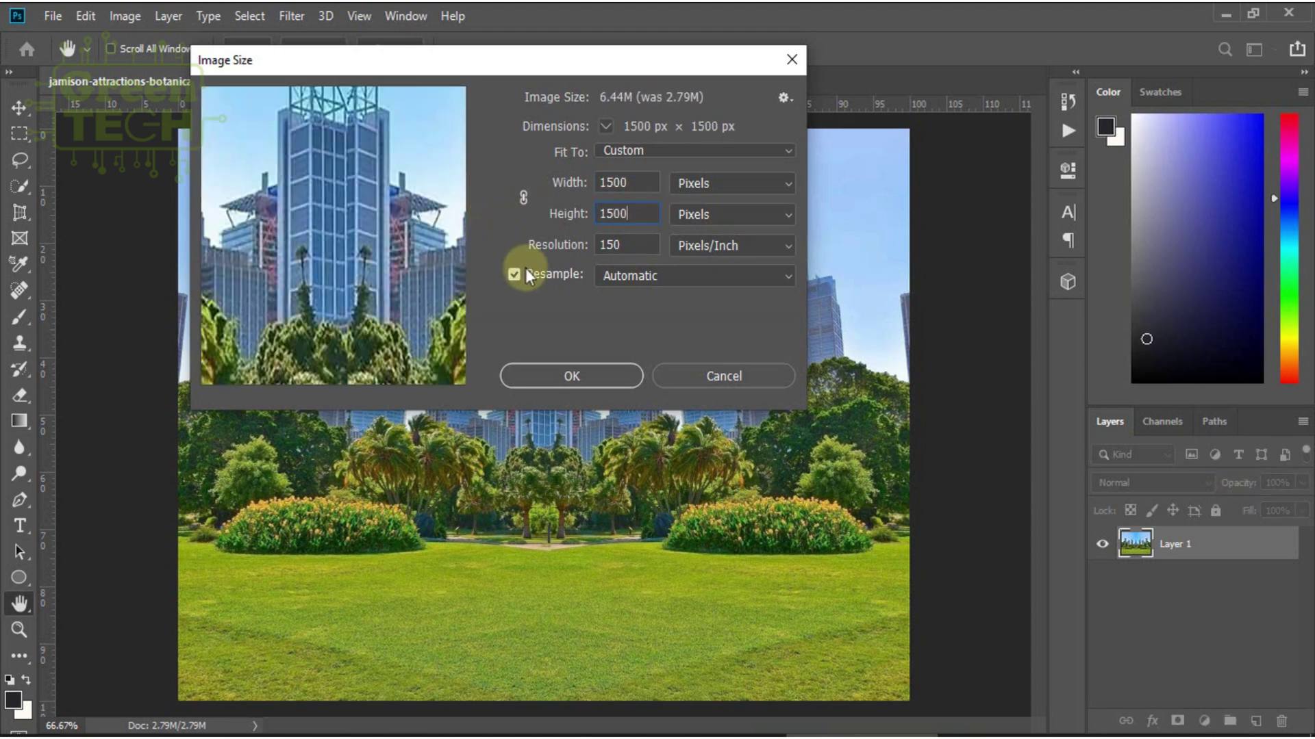
pyautogui.click(585, 376)
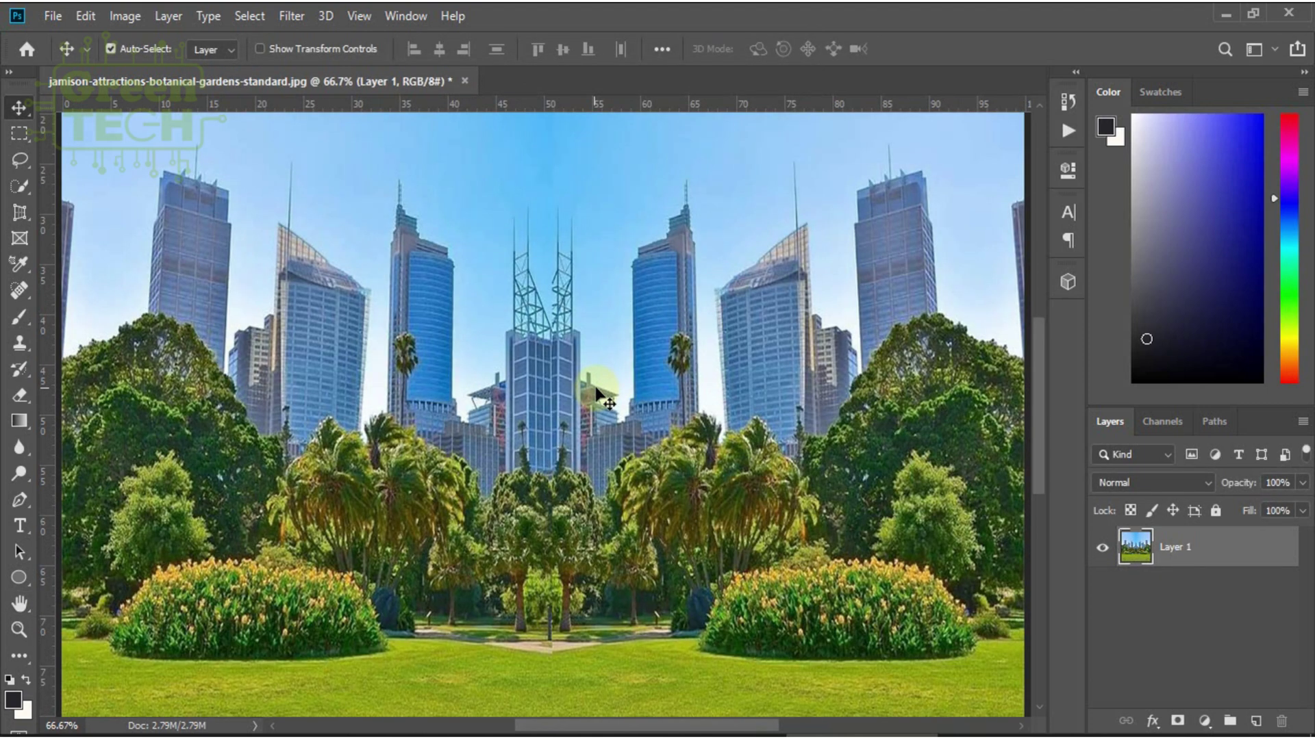
# Flip the canvas vertically so the mirrored skyline is upside down
pyautogui.press('ctrl')
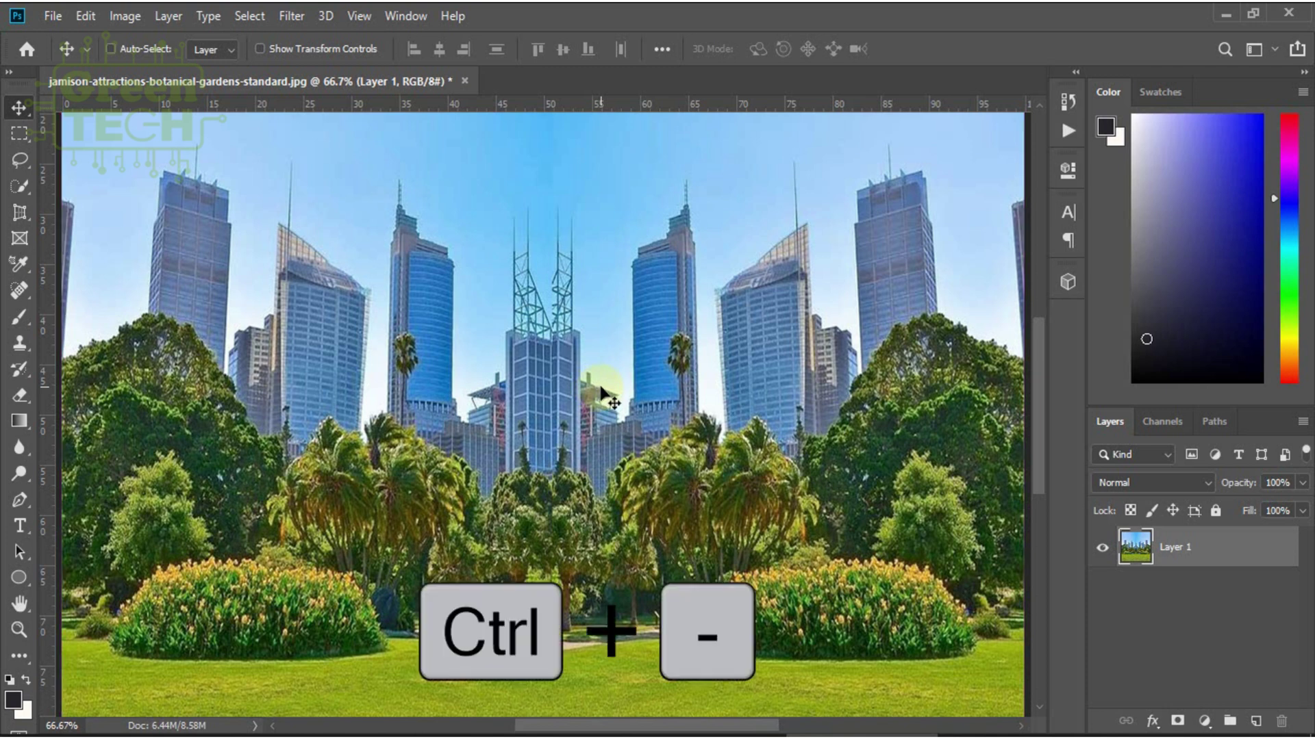
pyautogui.press('ctrl')
pyautogui.hotkey('ctrl', '-')
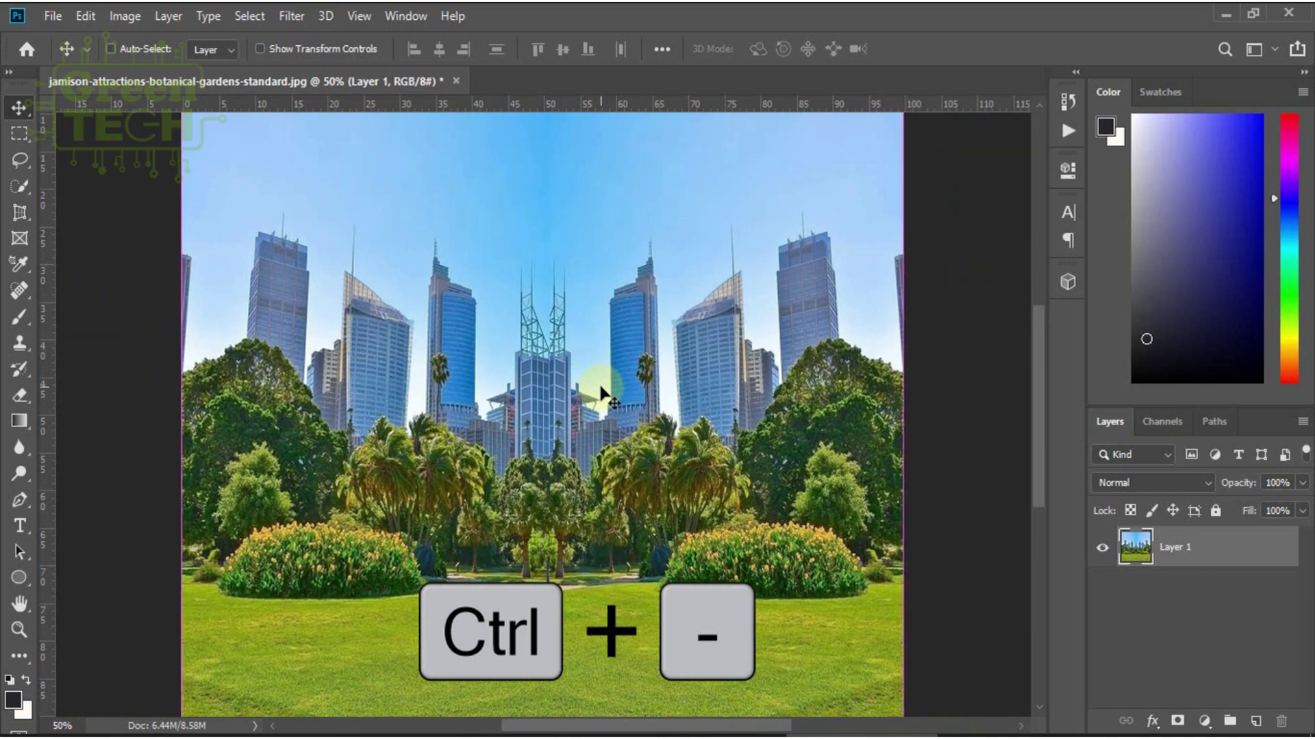
pyautogui.hotkey('ctrl', '-')
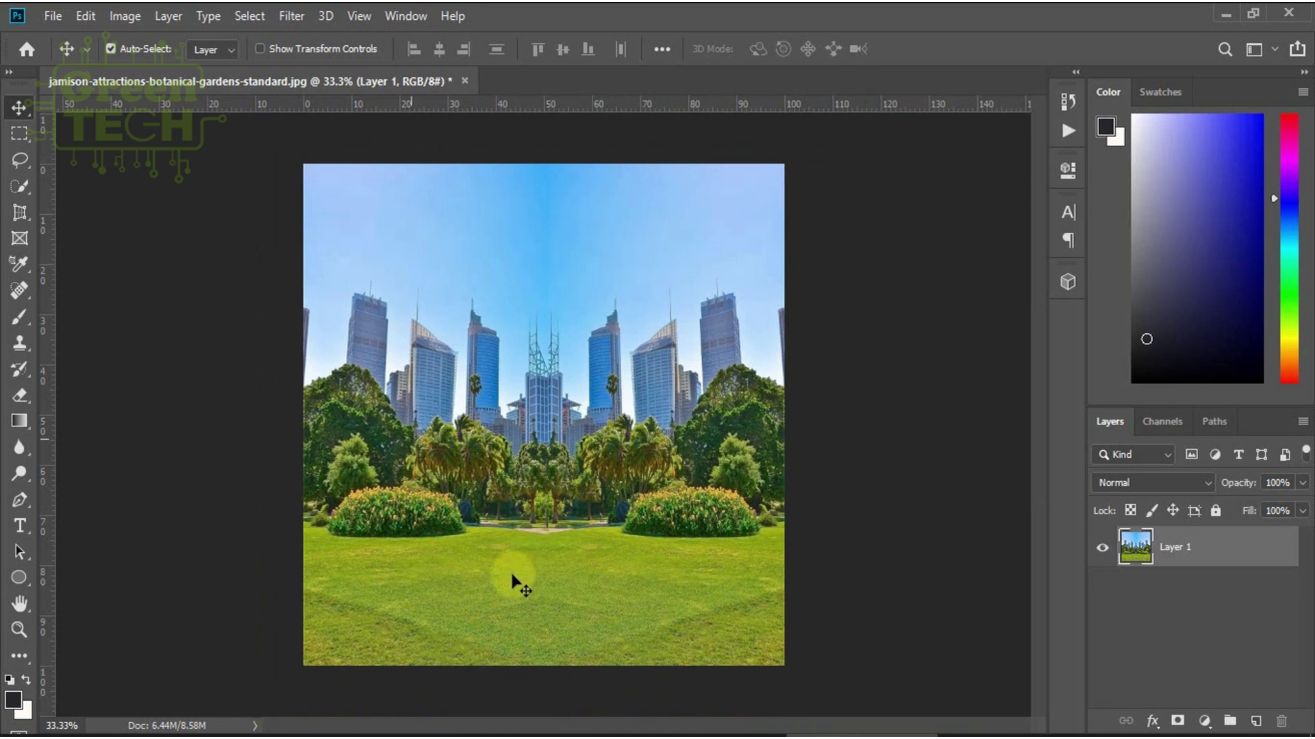
pyautogui.click(122, 19)
pyautogui.moveTo(165, 205)
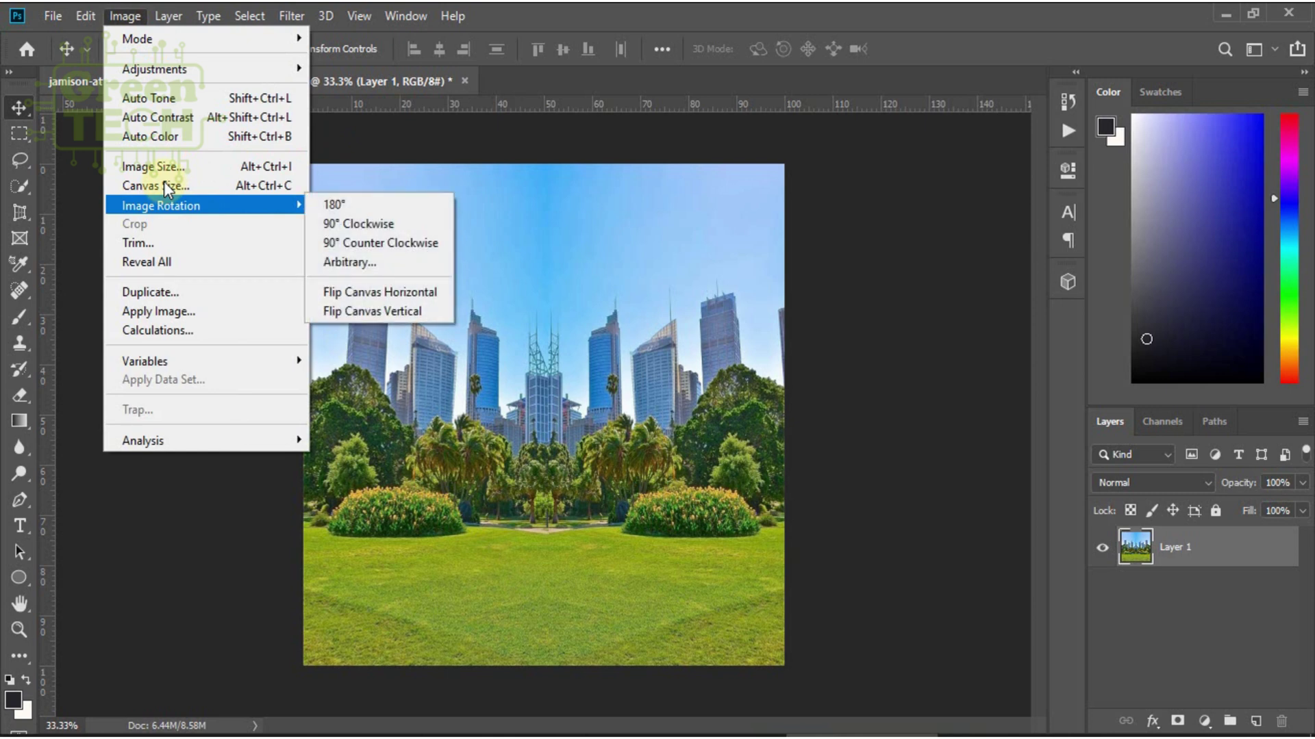
pyautogui.click(434, 312)
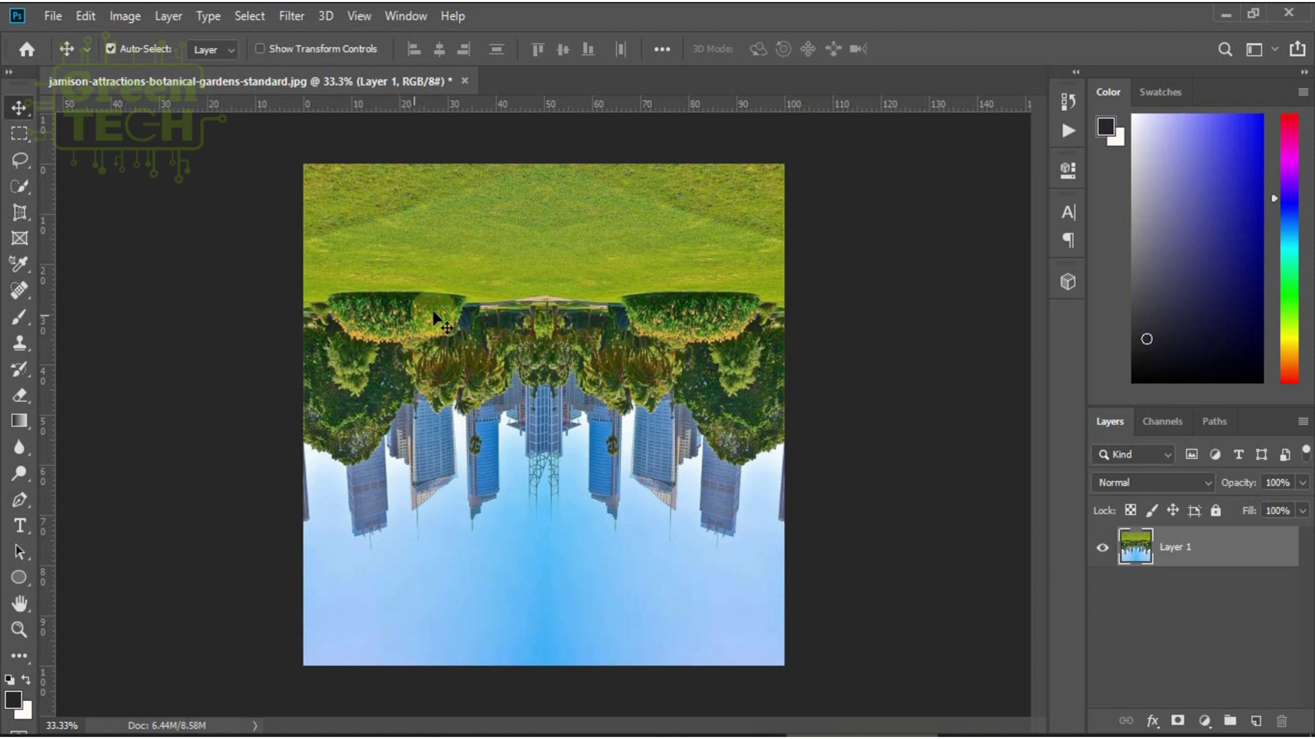
# Apply the Polar Coordinates distortion to the flipped skyline with the Rectangular to Polar option
pyautogui.click(286, 16)
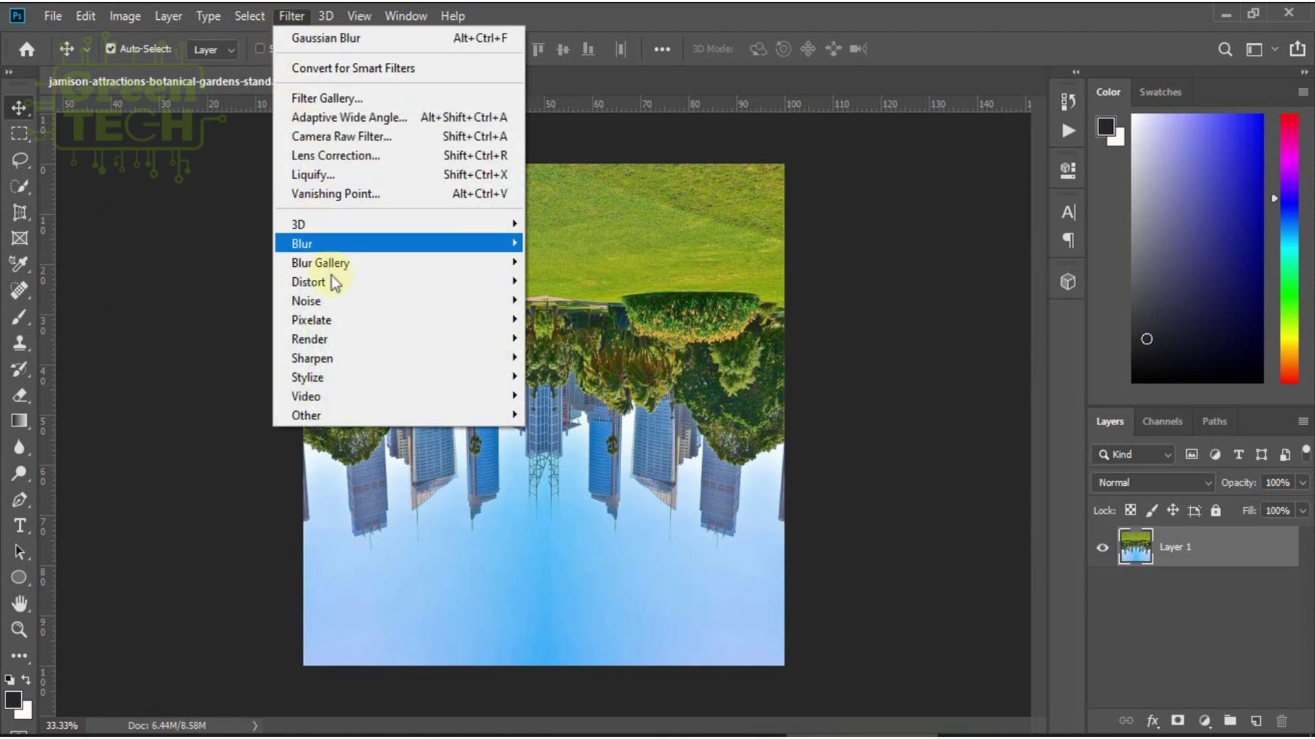
pyautogui.moveTo(332, 281)
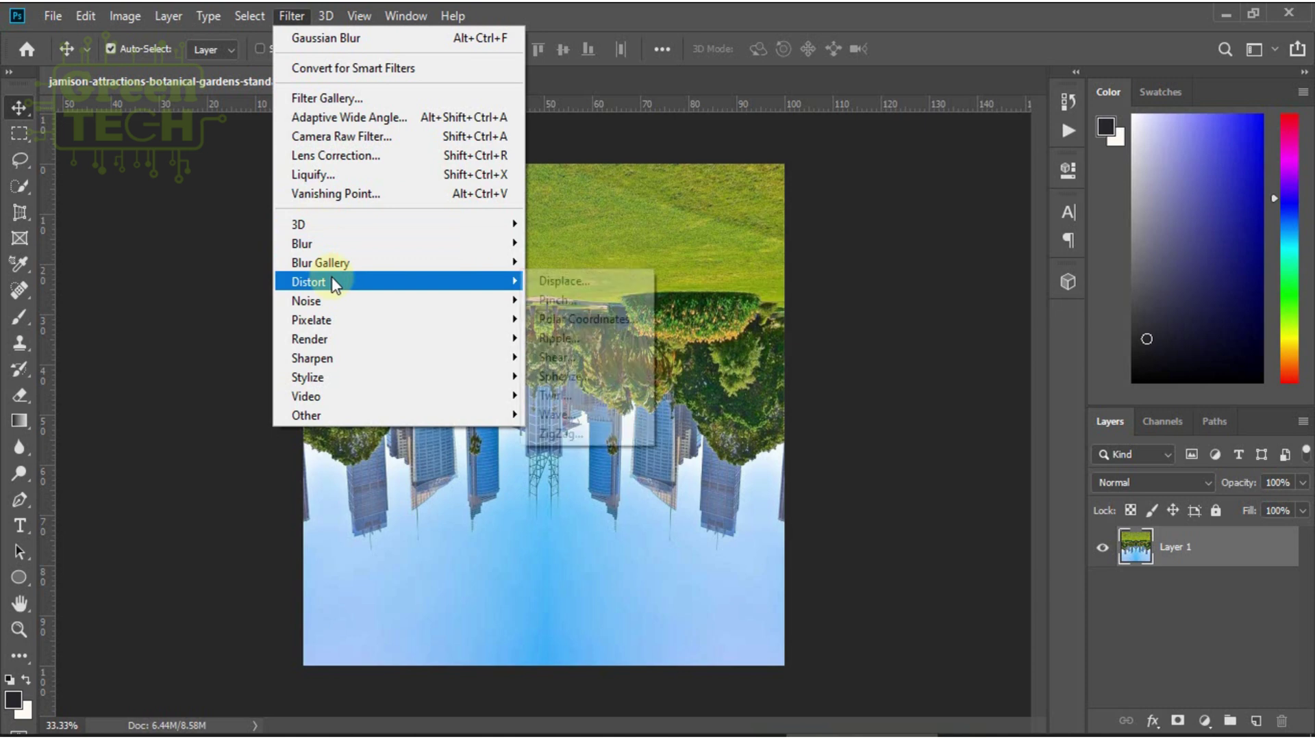
pyautogui.click(589, 322)
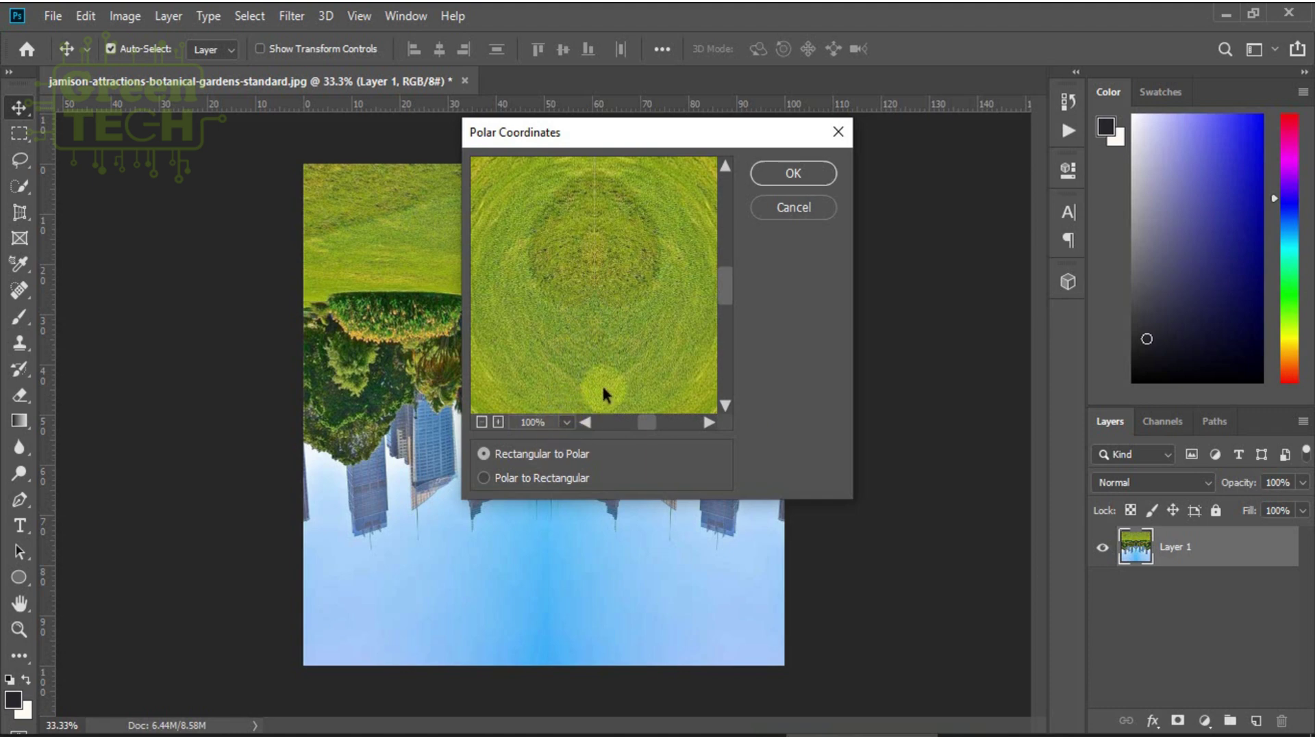
pyautogui.click(784, 171)
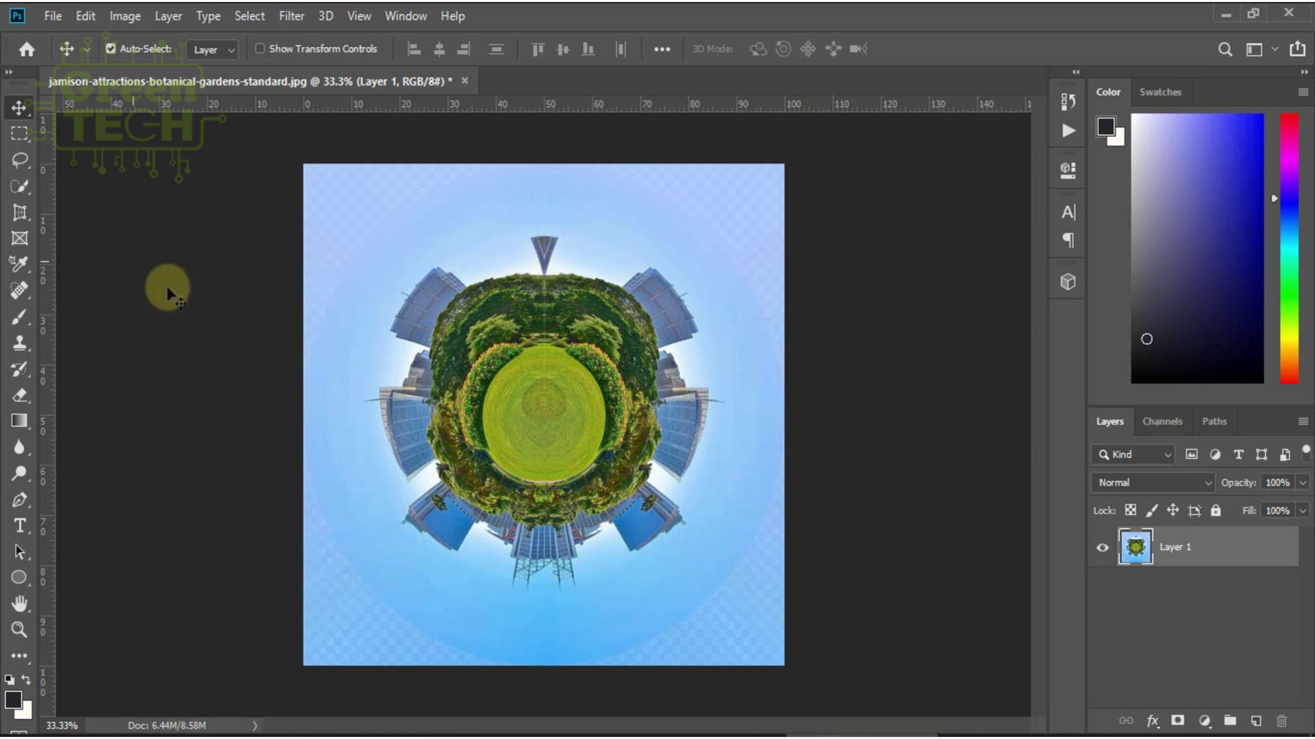
# Remove the pointed building above the planet and blend it into the sky with the content-aware Spot Healing Brush
pyautogui.click(20, 293)
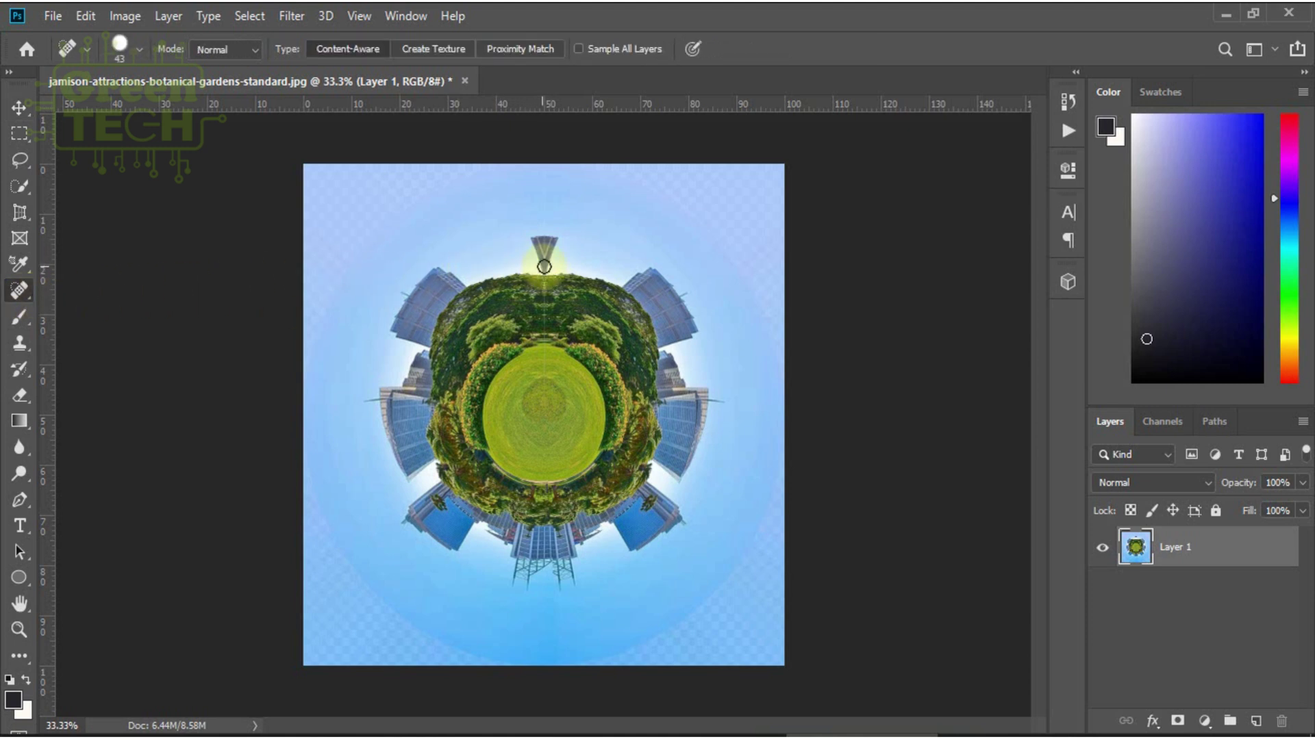
pyautogui.moveTo(544, 267)
pyautogui.mouseDown()
pyautogui.moveTo(549, 239)
pyautogui.moveTo(549, 255)
pyautogui.moveTo(553, 240)
pyautogui.moveTo(530, 237)
pyautogui.moveTo(582, 245)
pyautogui.mouseUp()
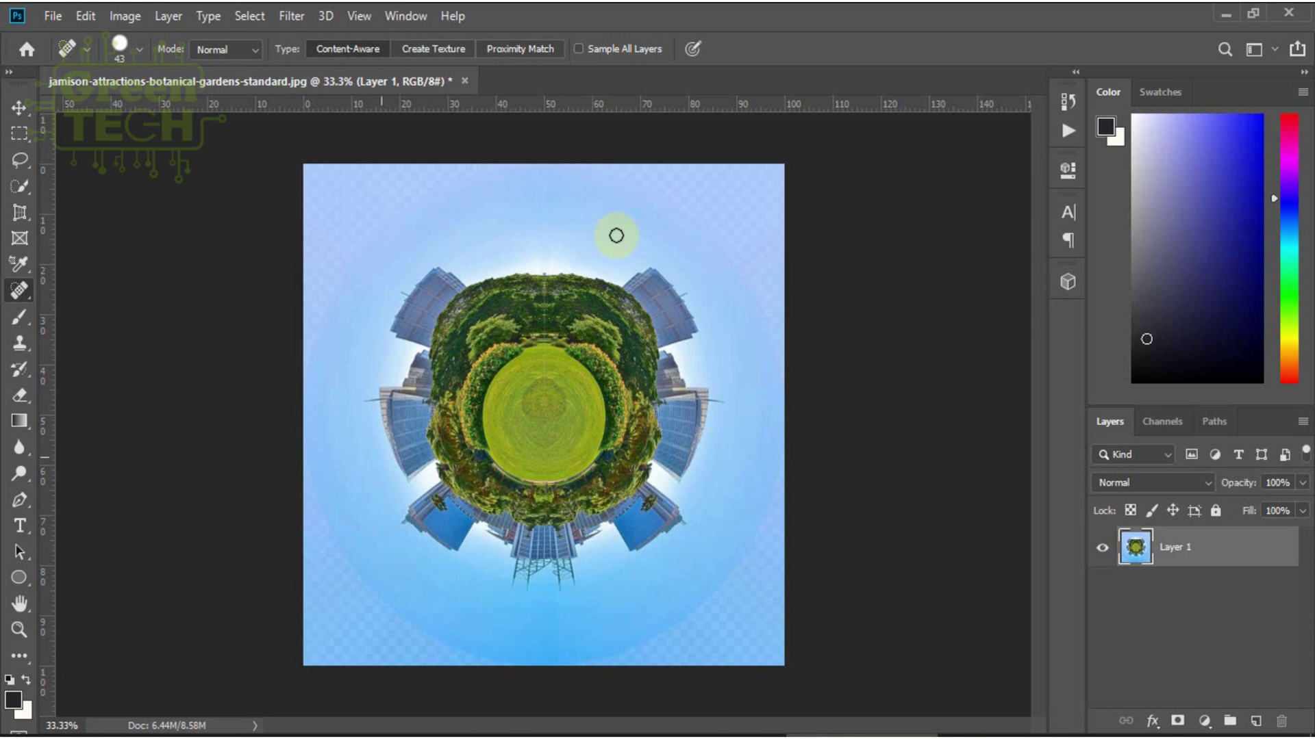
# Open the photo listening-music-smiling-young-latin-2912910 from the Downloads New folder in Adobe Photoshop CC 2019
pyautogui.click(237, 735)
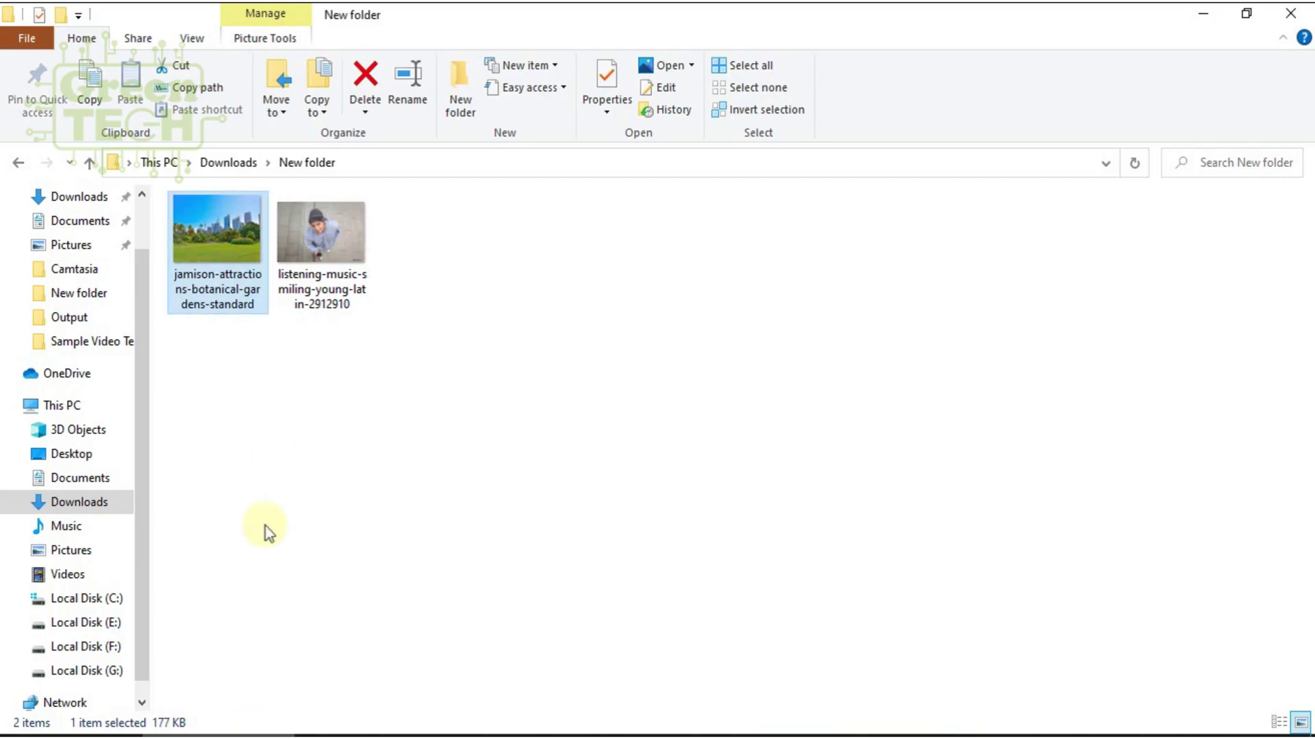
pyautogui.click(305, 224)
pyautogui.rightClick(305, 223)
pyautogui.moveTo(411, 404)
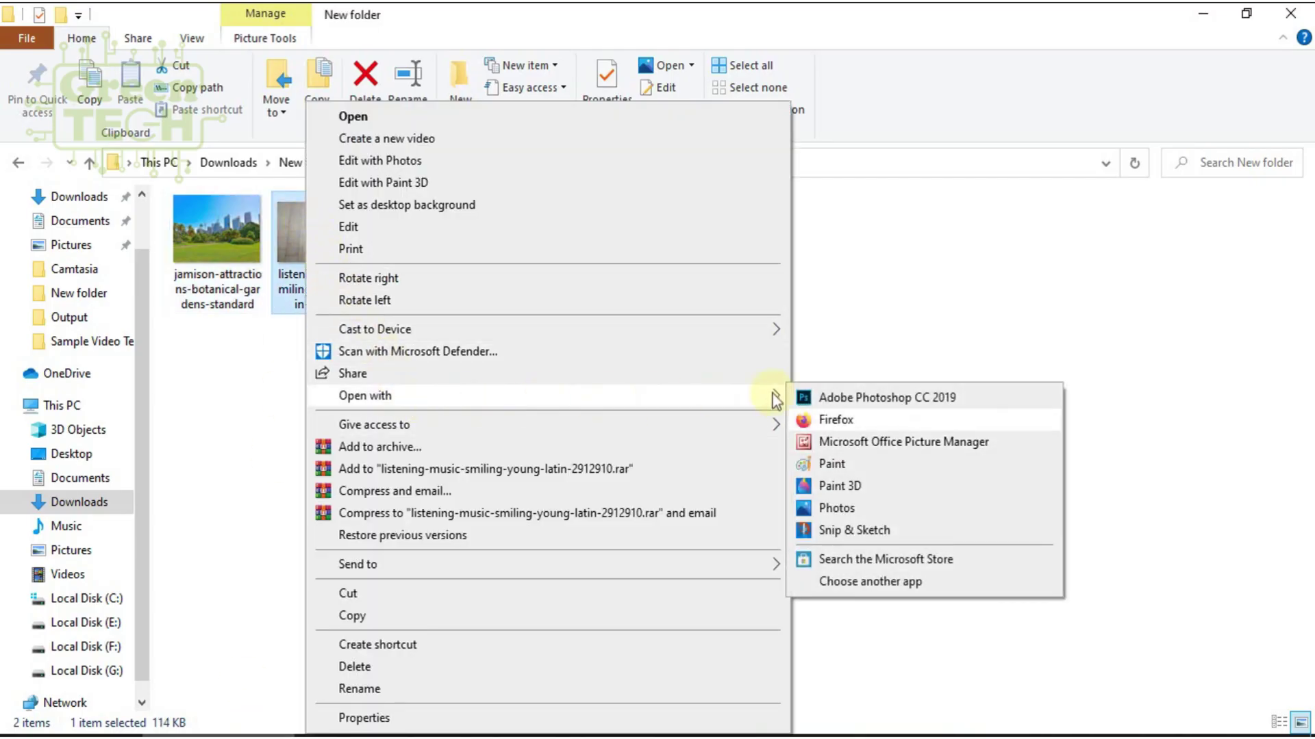
pyautogui.click(828, 397)
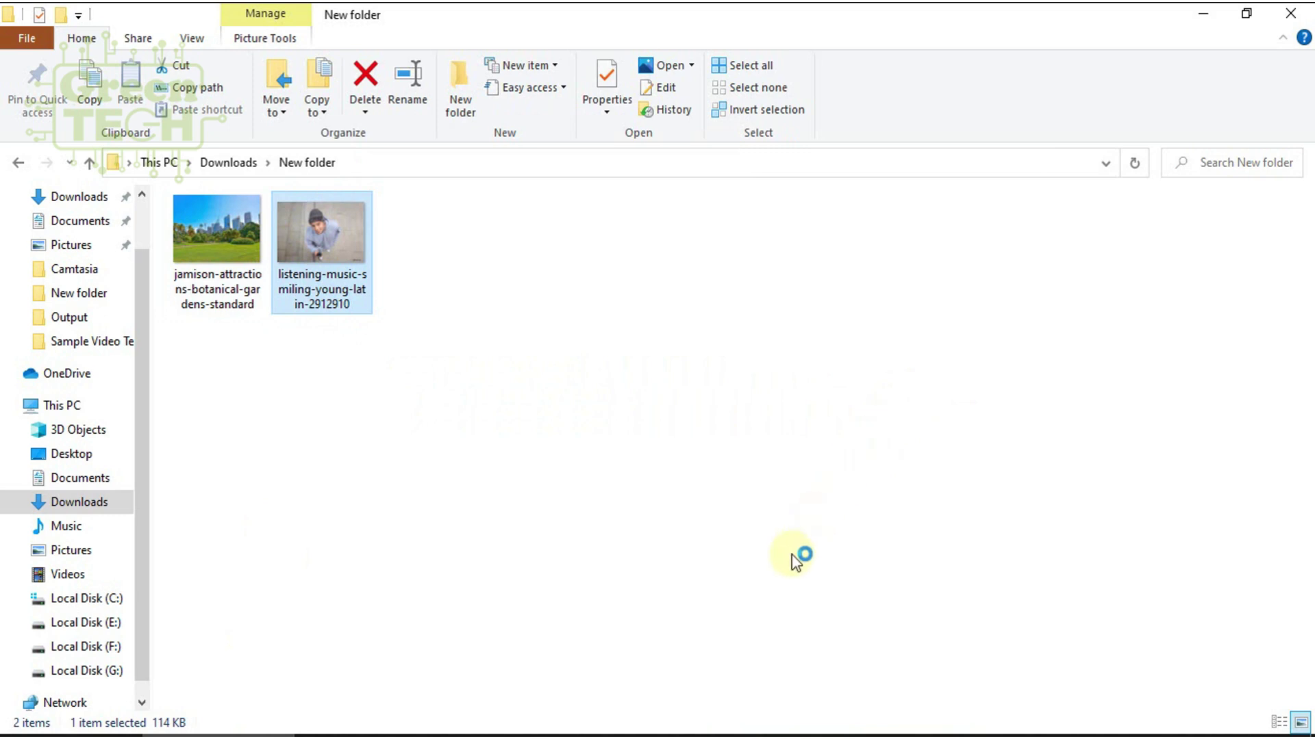
pyautogui.click(866, 736)
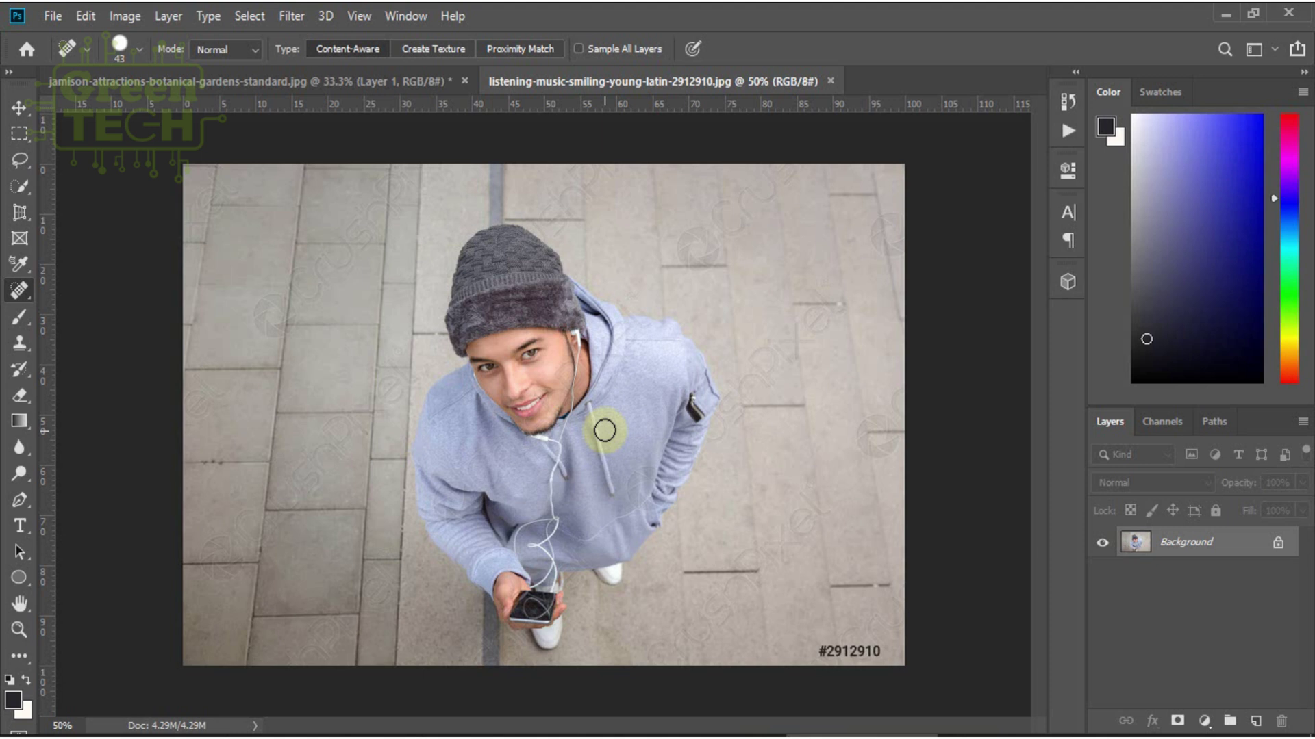
# Unlock the photo's Background layer and select the man with Select Subject
pyautogui.click(1278, 548)
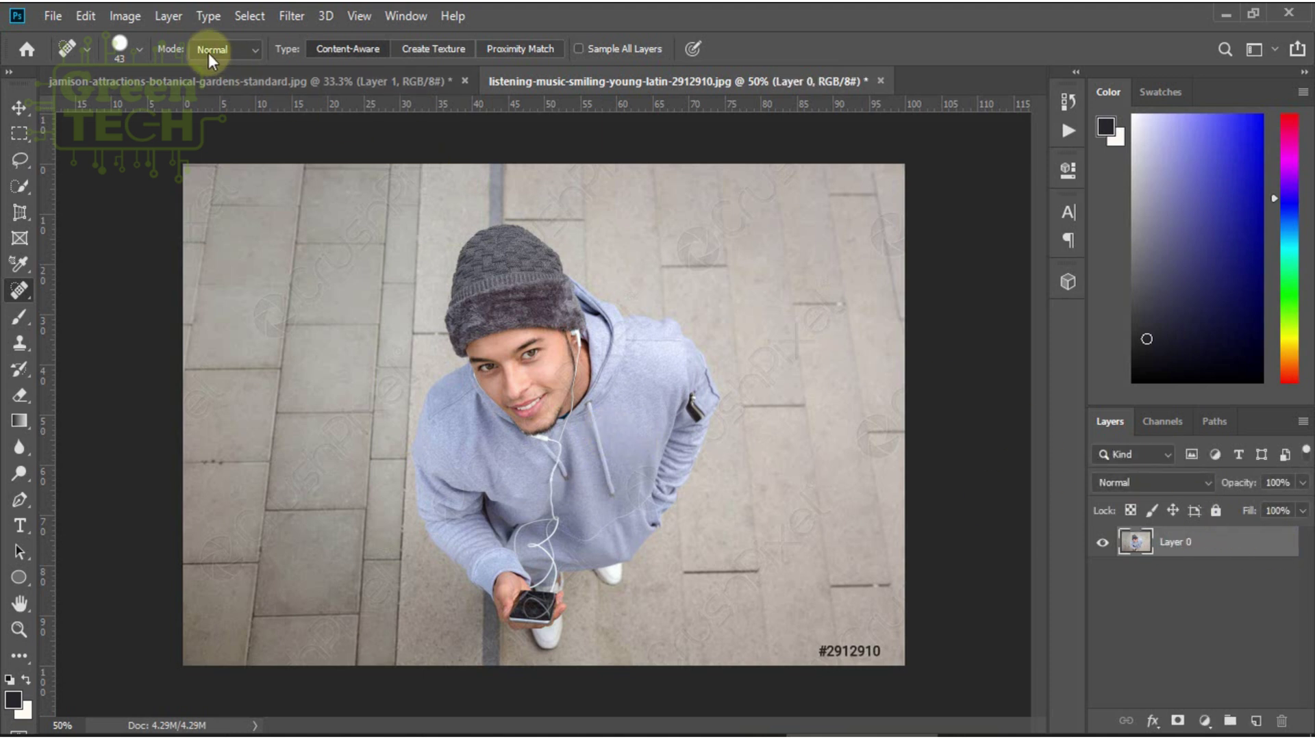
pyautogui.hotkey('alt', 's')
pyautogui.click(253, 16)
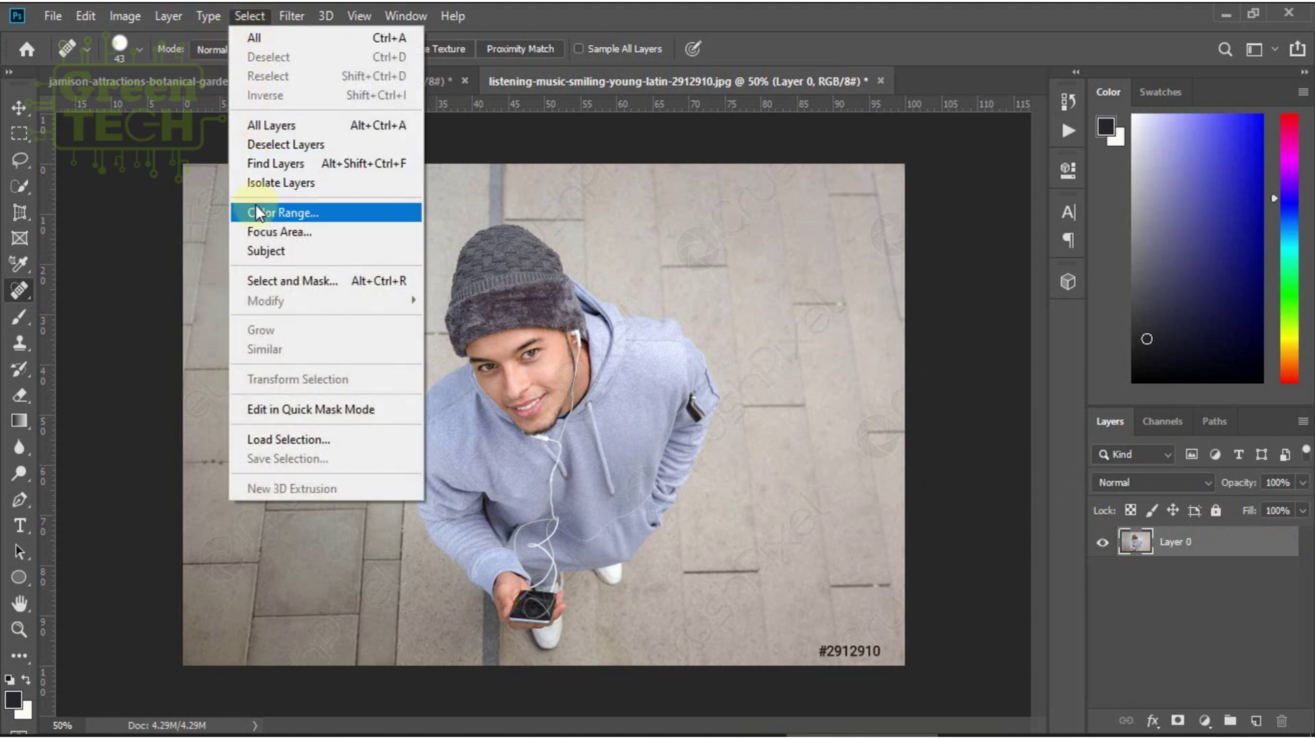
pyautogui.click(274, 250)
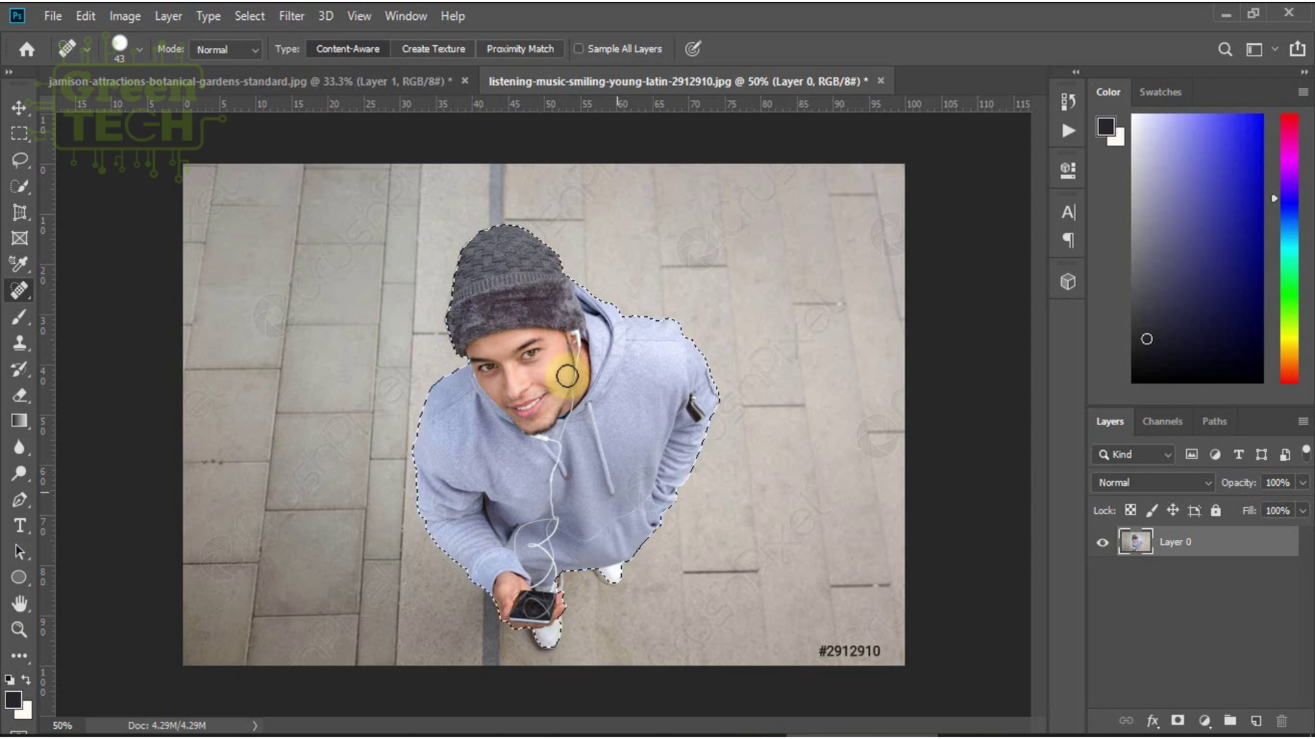
# Move the selected man into the botanical-gardens document and scale him to about 83%, positioned over the planet
pyautogui.click(20, 107)
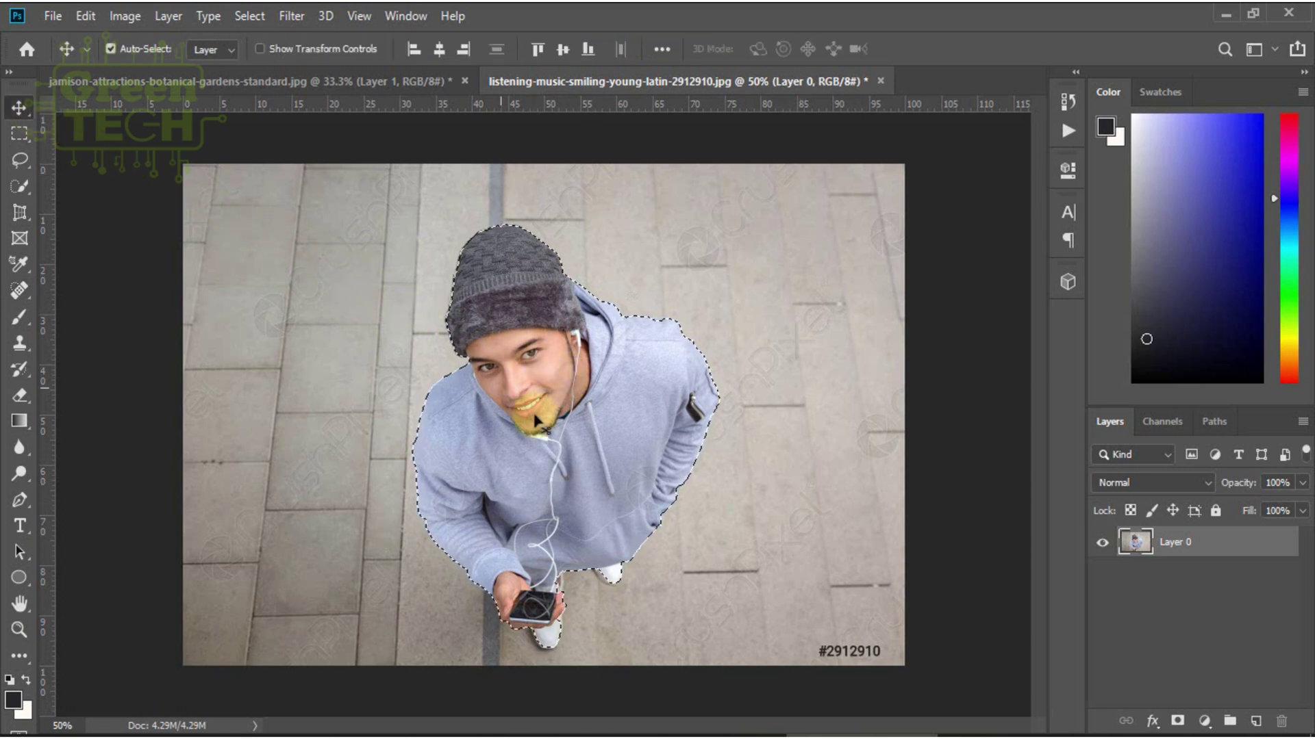
pyautogui.moveTo(546, 426); pyautogui.dragTo(547, 342)
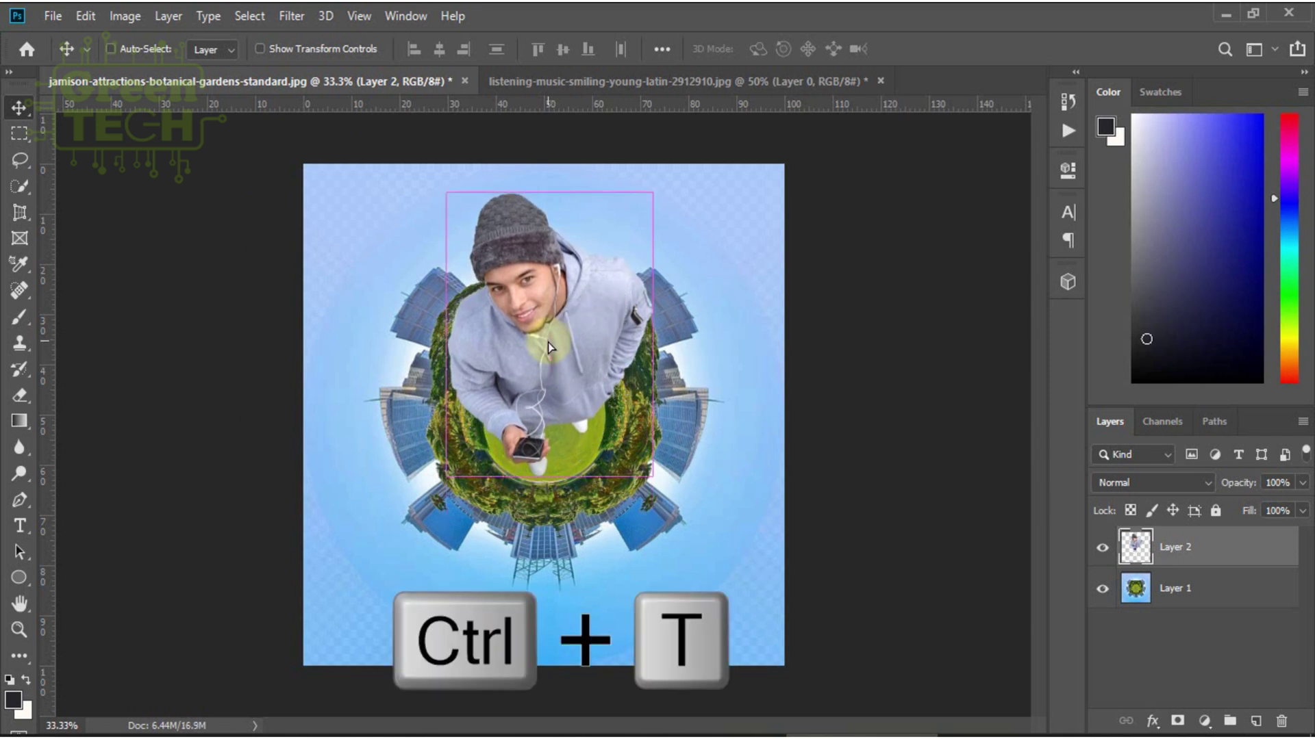
pyautogui.hotkey('ctrl', 't')
pyautogui.moveTo(654, 193); pyautogui.dragTo(629, 225)
pyautogui.moveTo(571, 353); pyautogui.dragTo(569, 359)
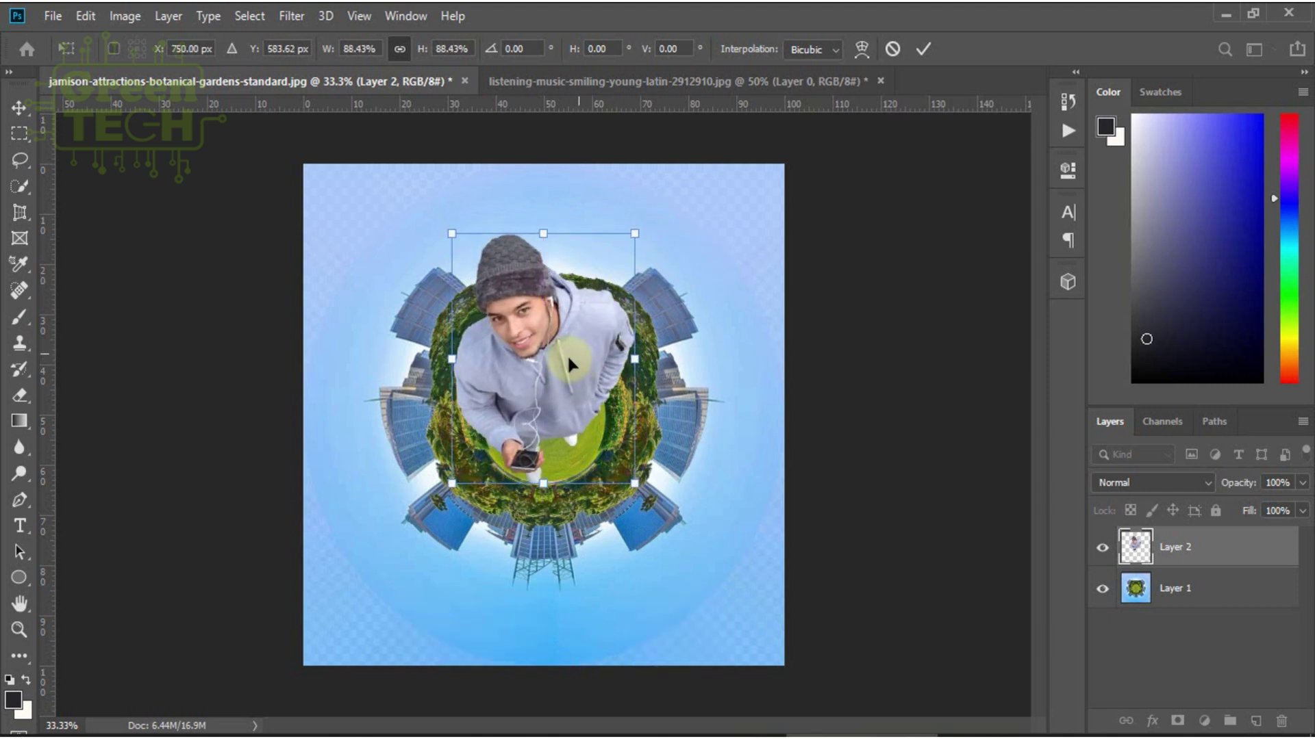
pyautogui.moveTo(636, 233)
pyautogui.mouseDown()
pyautogui.moveTo(625, 261)
pyautogui.moveTo(629, 249)
pyautogui.mouseUp()
pyautogui.moveTo(571, 361); pyautogui.dragTo(573, 347)
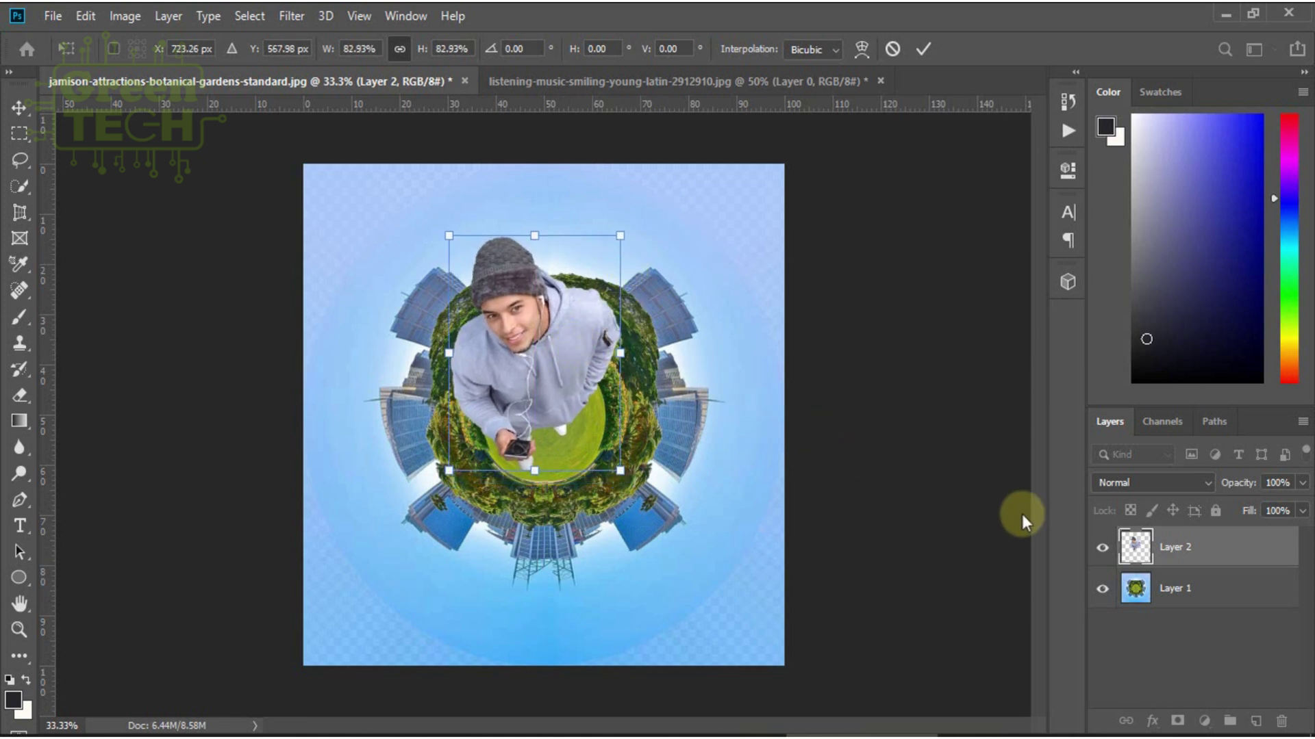
# Enlarge the planet on Layer 1 to about 120% so its sky extends past the canvas edges
pyautogui.click(1234, 598)
pyautogui.hotkey('ctrl', 't')
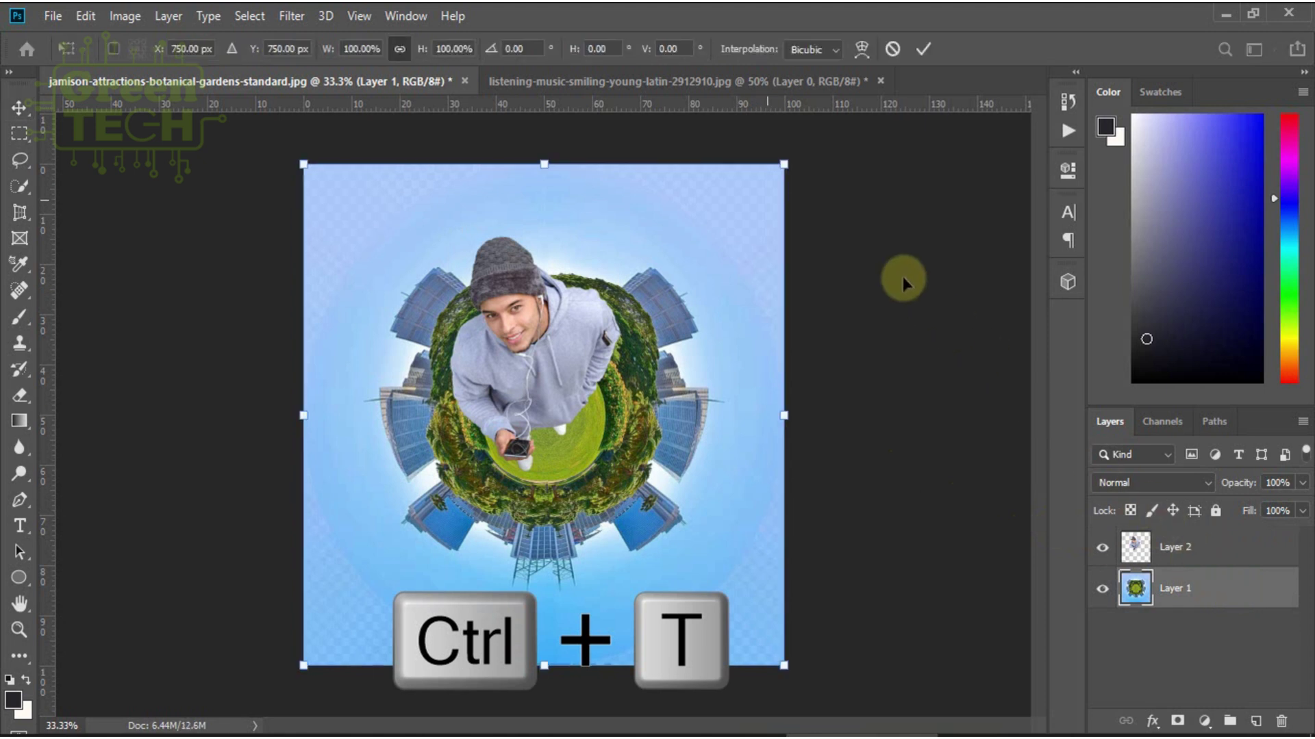
pyautogui.moveTo(785, 164); pyautogui.dragTo(851, 141)
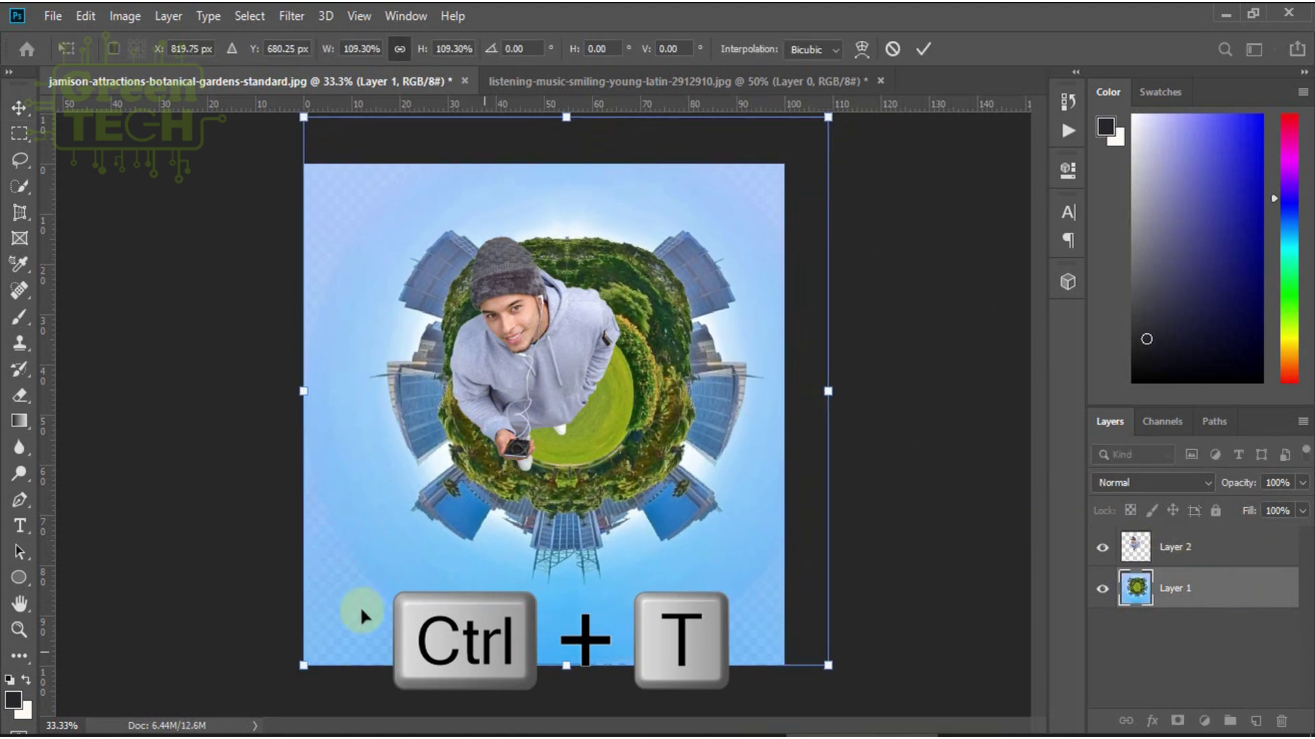
pyautogui.moveTo(302, 666); pyautogui.dragTo(251, 717)
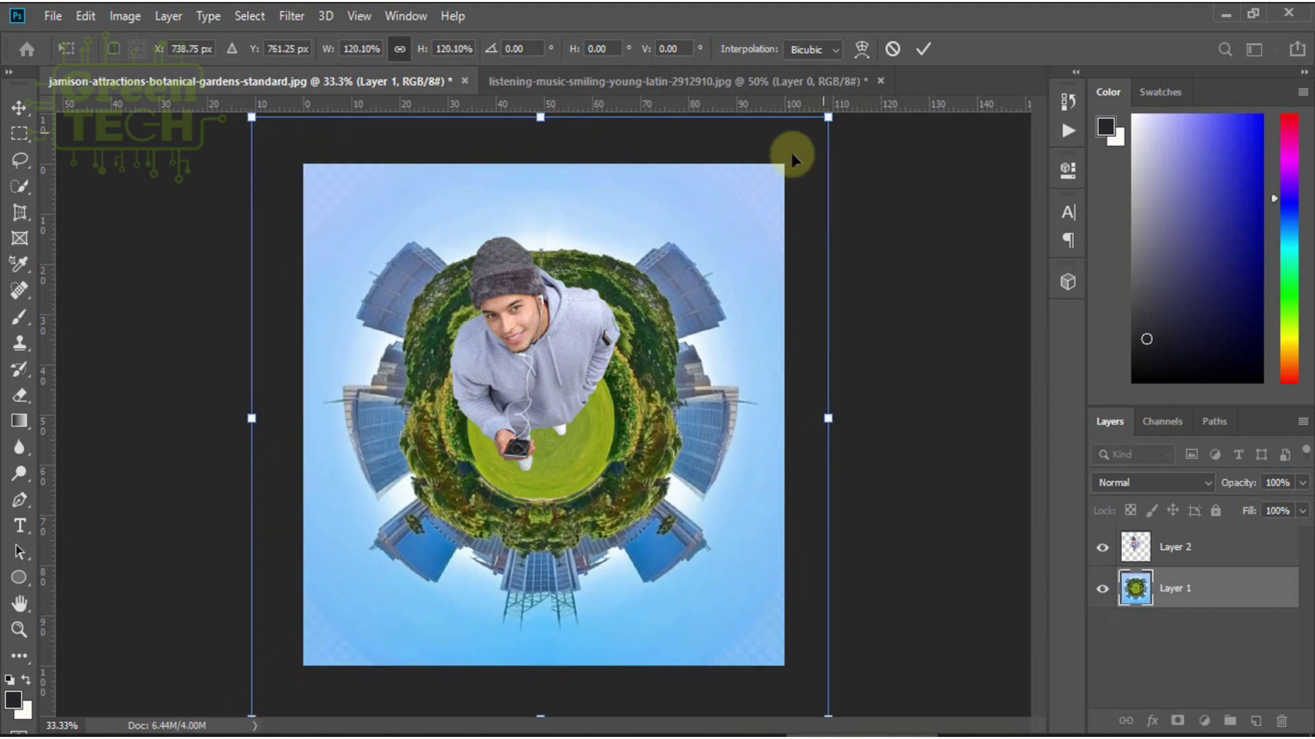
pyautogui.moveTo(827, 117); pyautogui.dragTo(936, 101)
# Rotate the man on Layer 2 by about 28°, scale him to about 112% and place his feet on the planet's lawn
pyautogui.click(1195, 548)
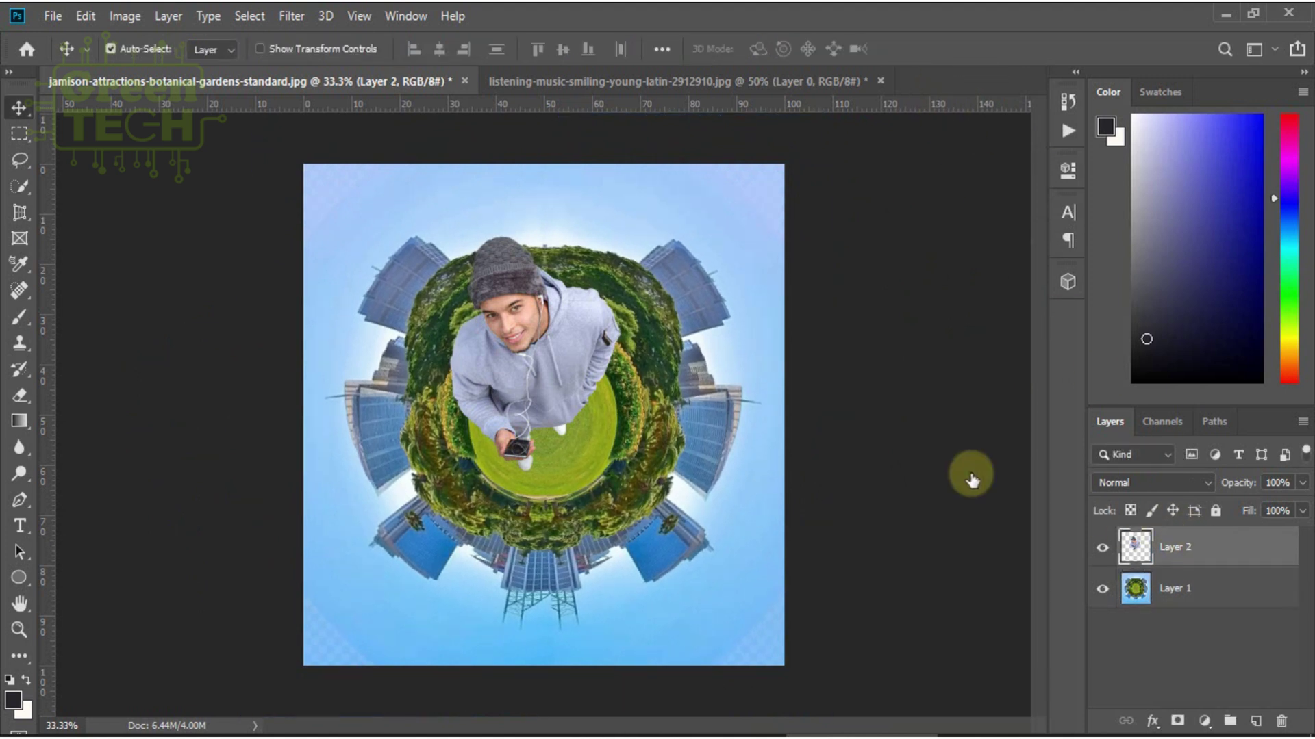
pyautogui.hotkey('ctrl', 't')
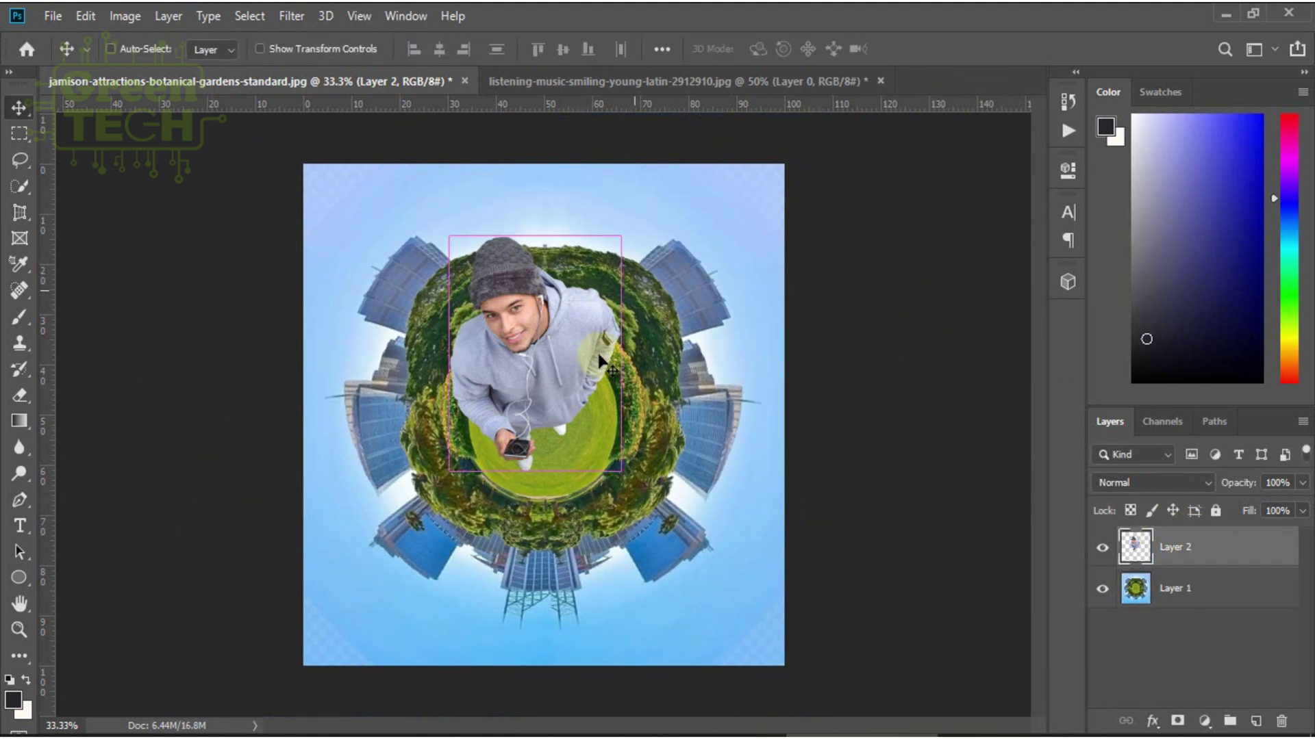
pyautogui.moveTo(648, 219); pyautogui.dragTo(698, 294)
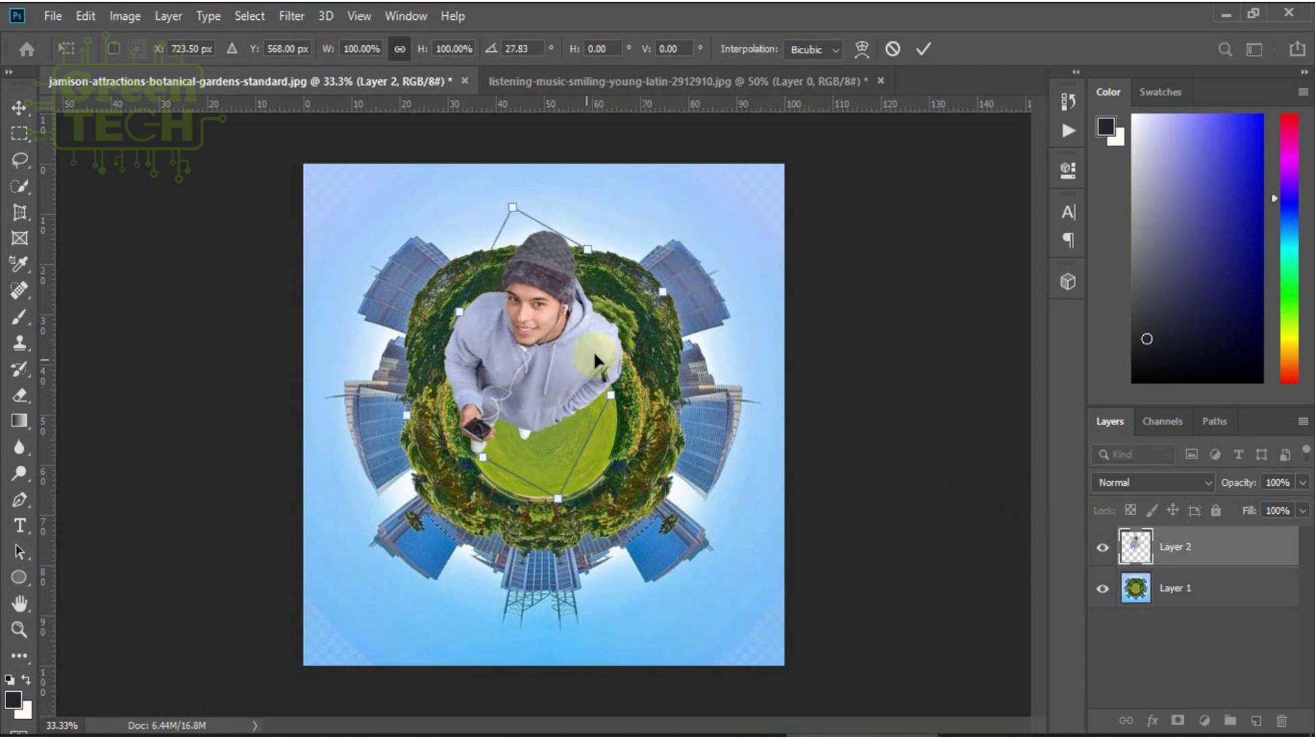
pyautogui.moveTo(593, 351); pyautogui.dragTo(607, 384)
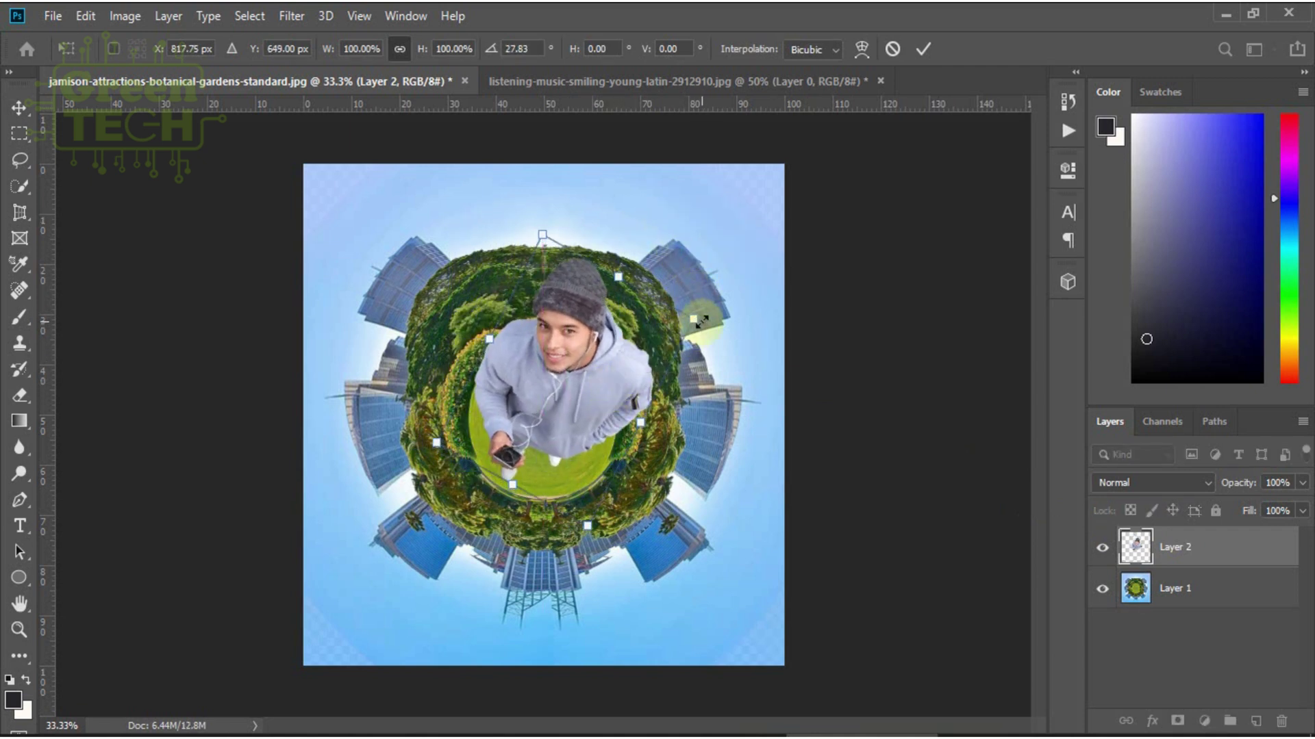
pyautogui.moveTo(699, 318); pyautogui.dragTo(744, 328)
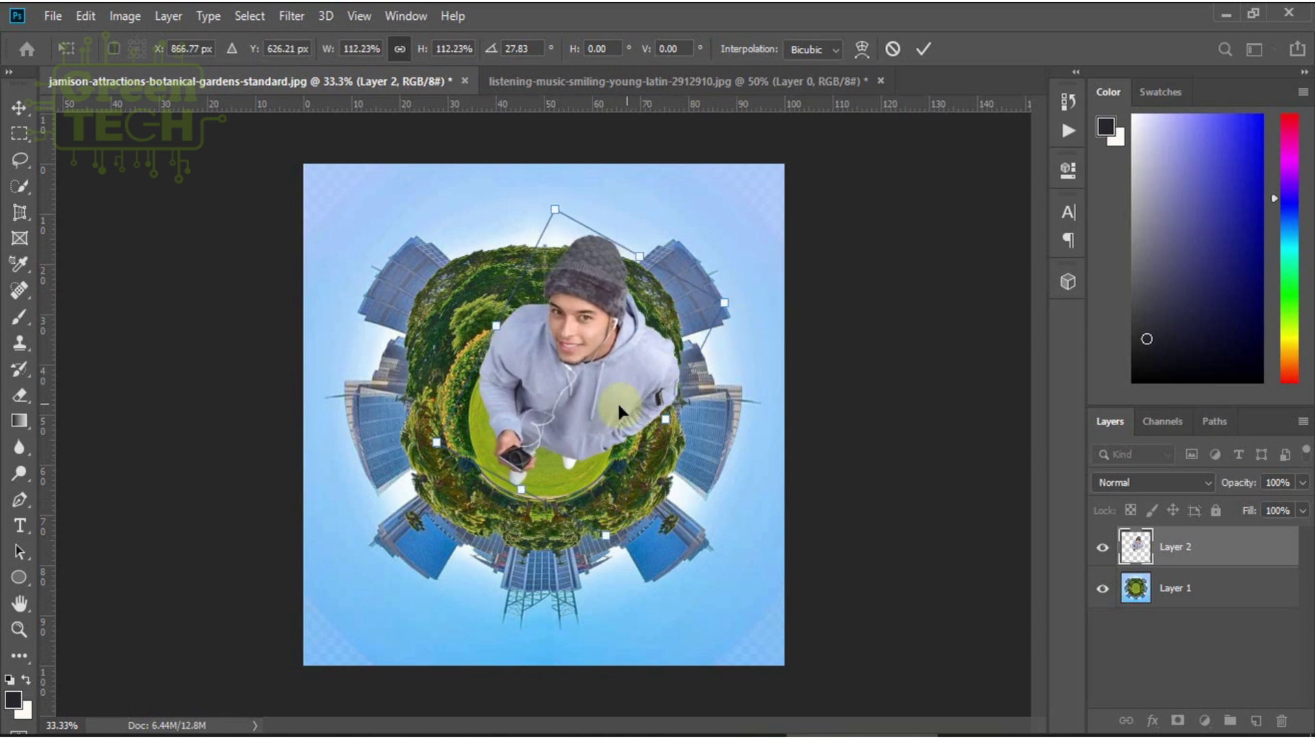
pyautogui.moveTo(617, 402); pyautogui.dragTo(607, 400)
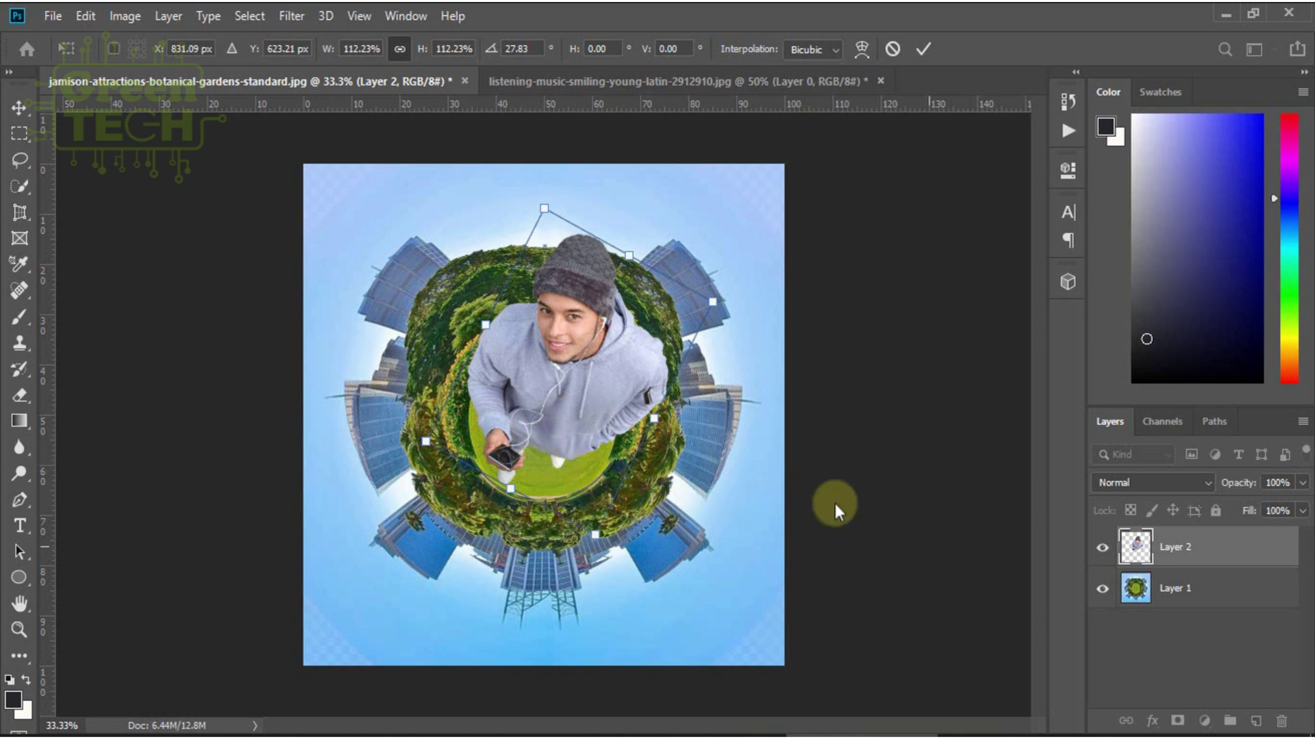
pyautogui.press('Return')
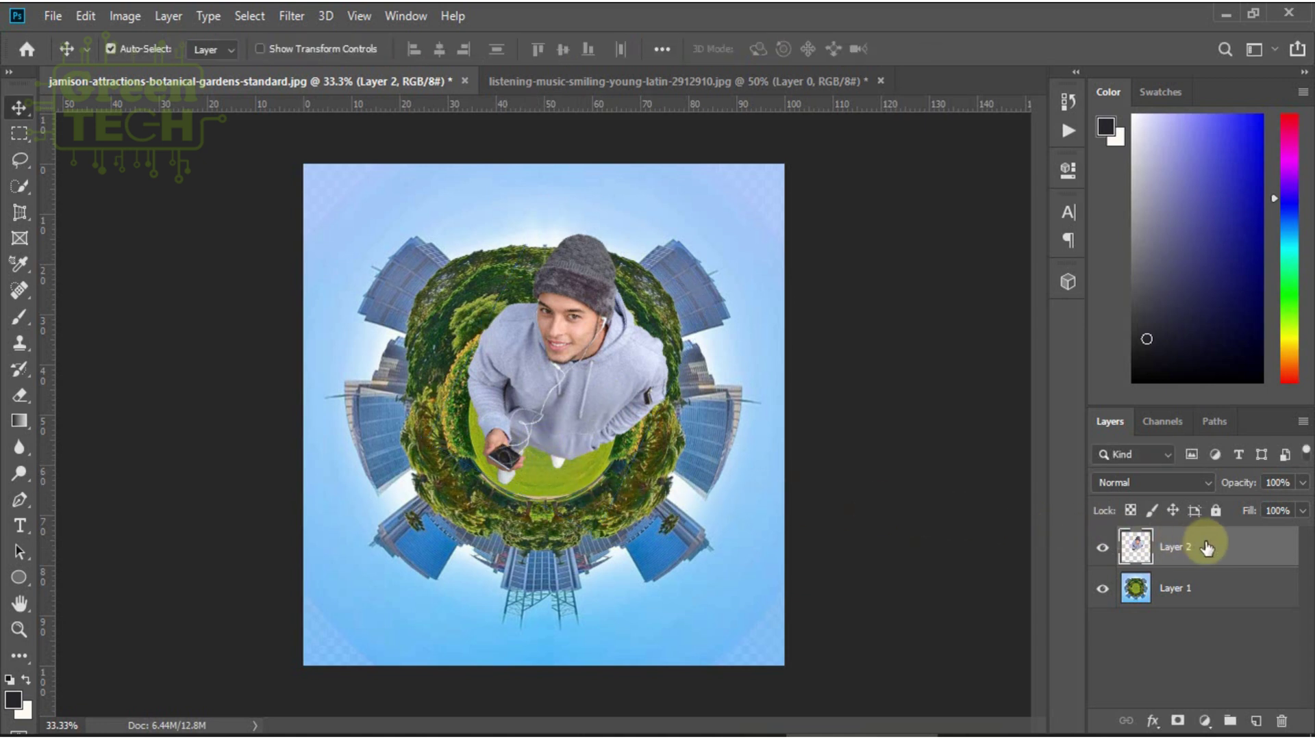
# Duplicate the man's Layer 2 within the same document under the default name Layer 2 copy
pyautogui.rightClick(1201, 542)
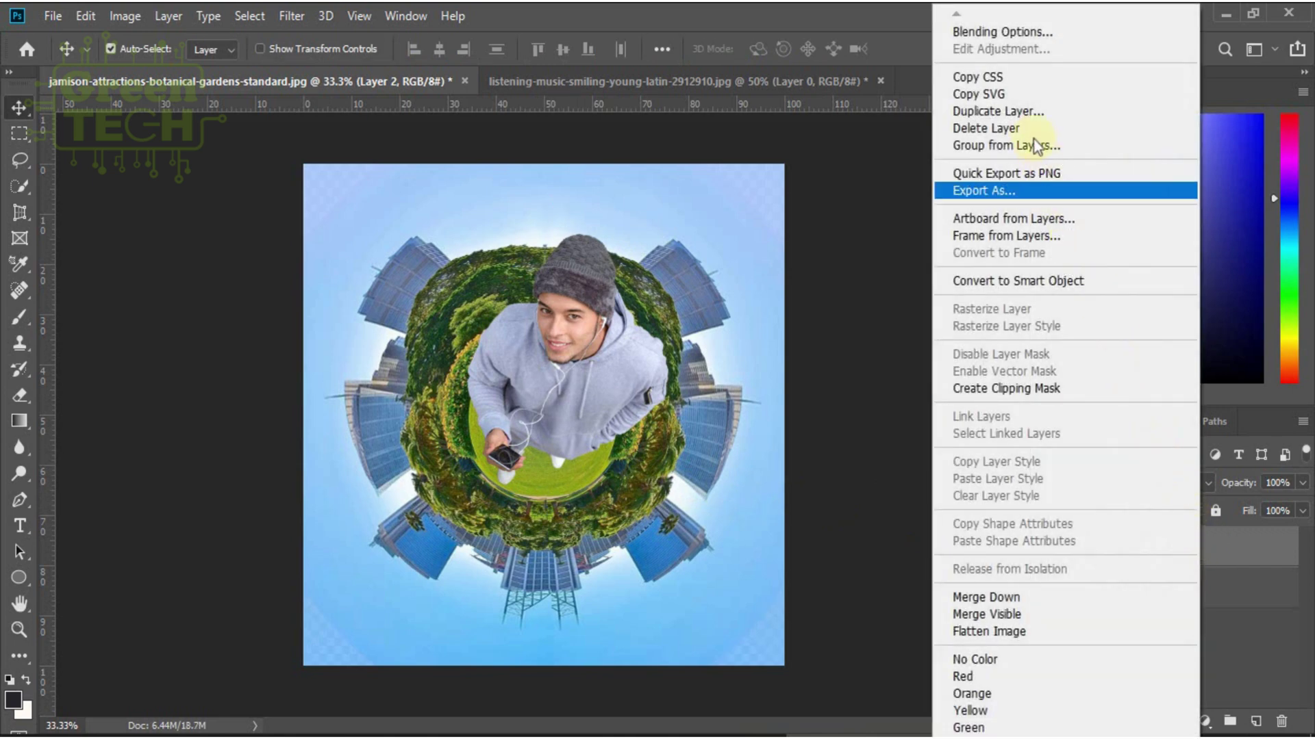
pyautogui.click(1027, 113)
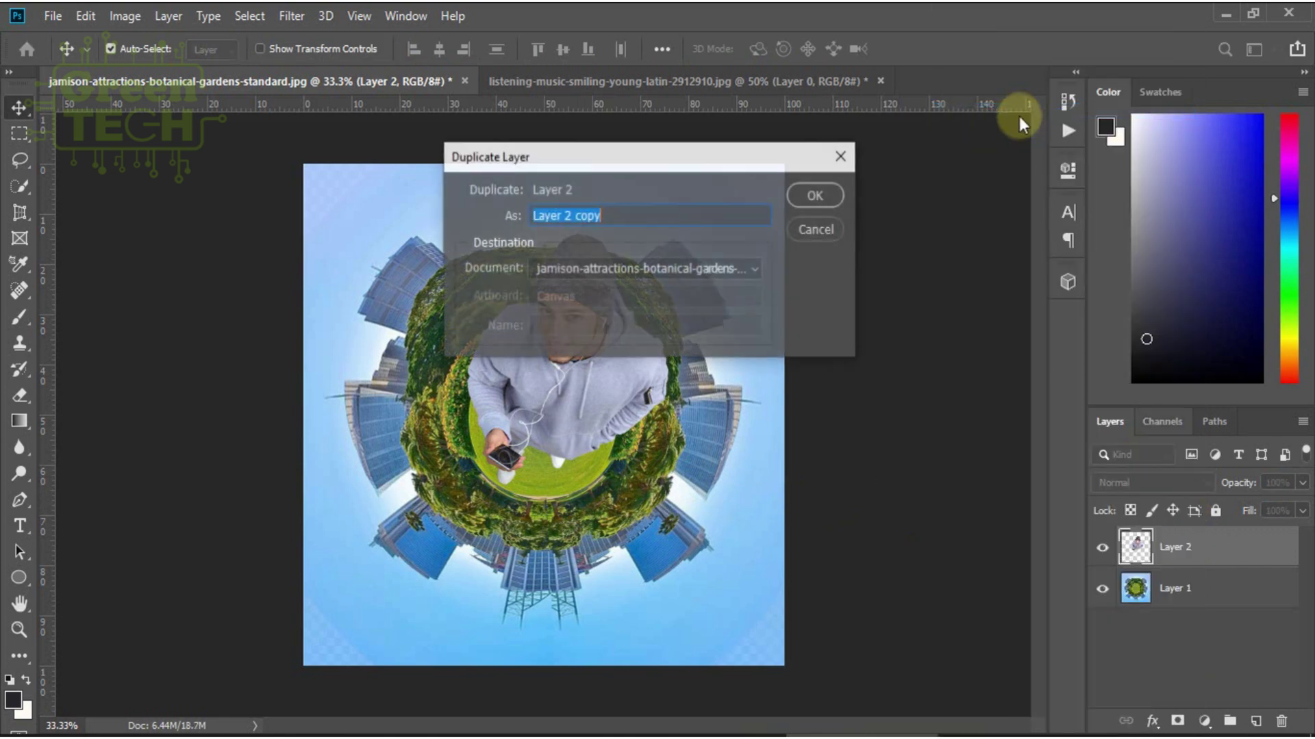
pyautogui.click(832, 199)
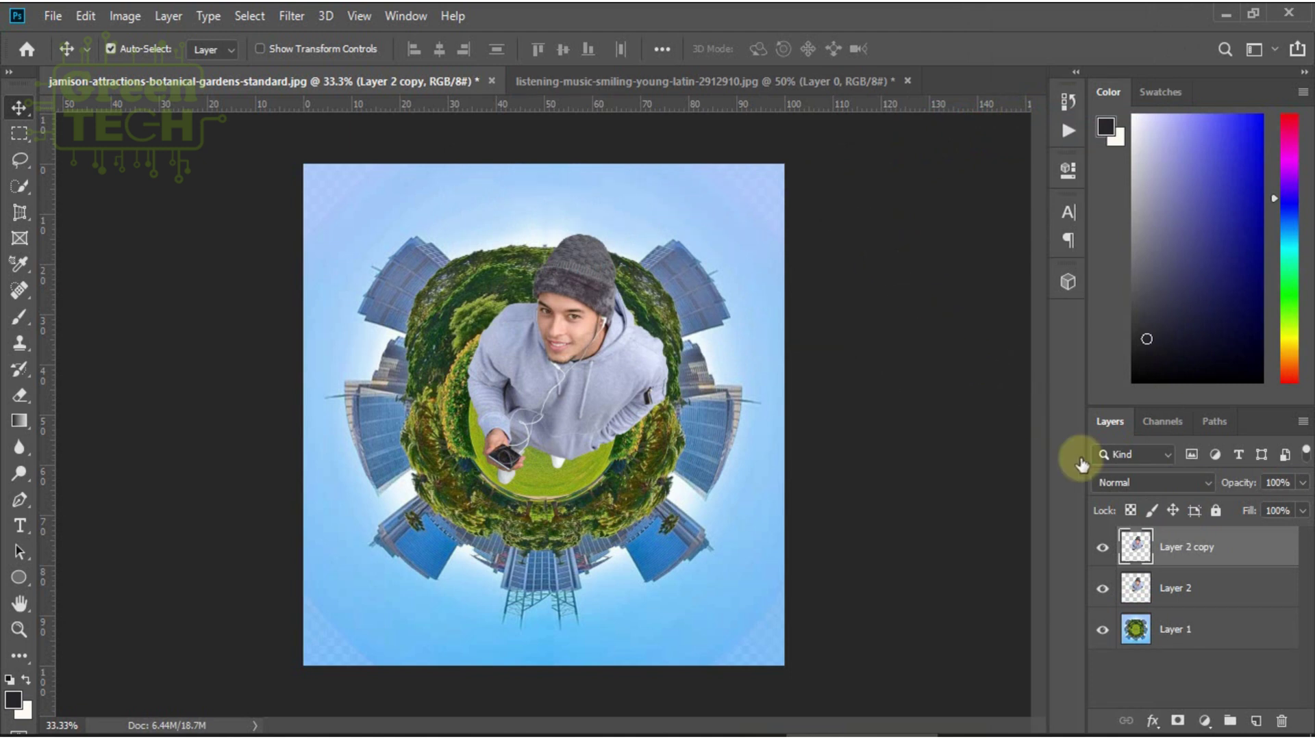
# Apply a Color Overlay to the lower man layer, Layer 2, using near-black 0c0607 at 100% opacity in Normal mode
pyautogui.click(1213, 596)
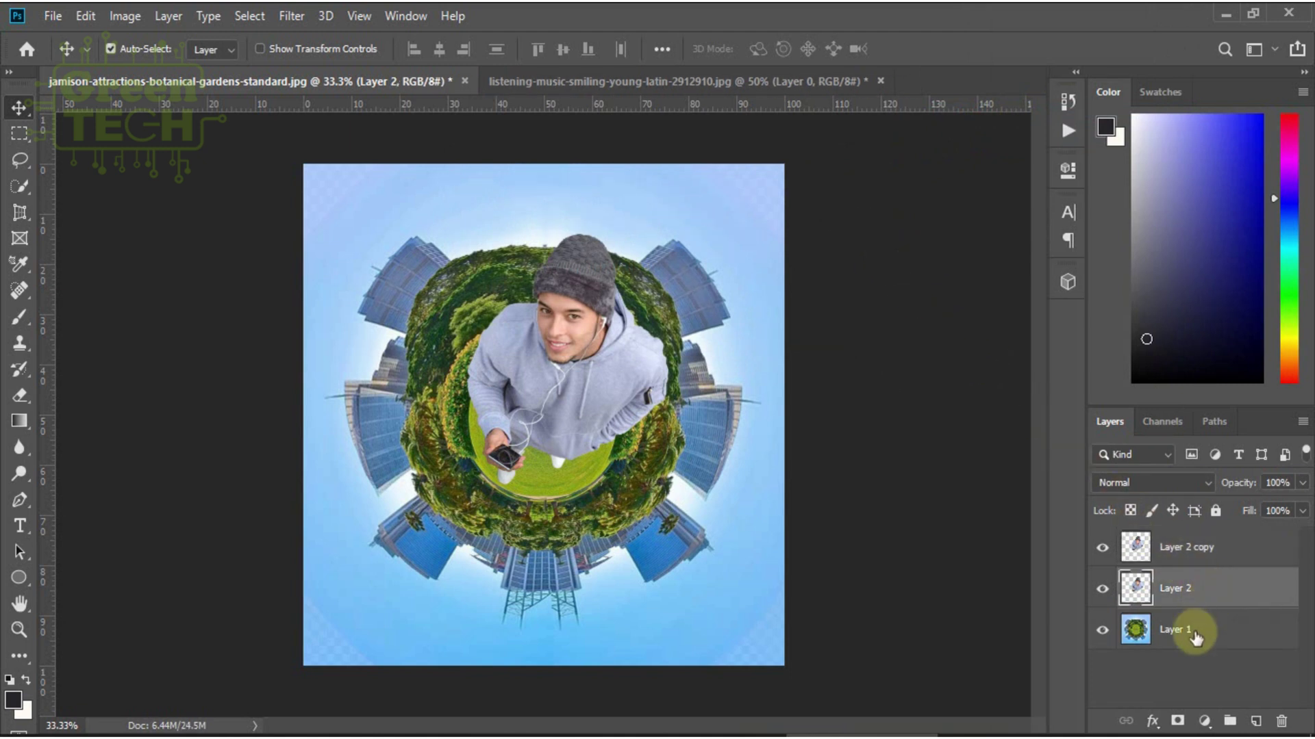
pyautogui.click(1152, 721)
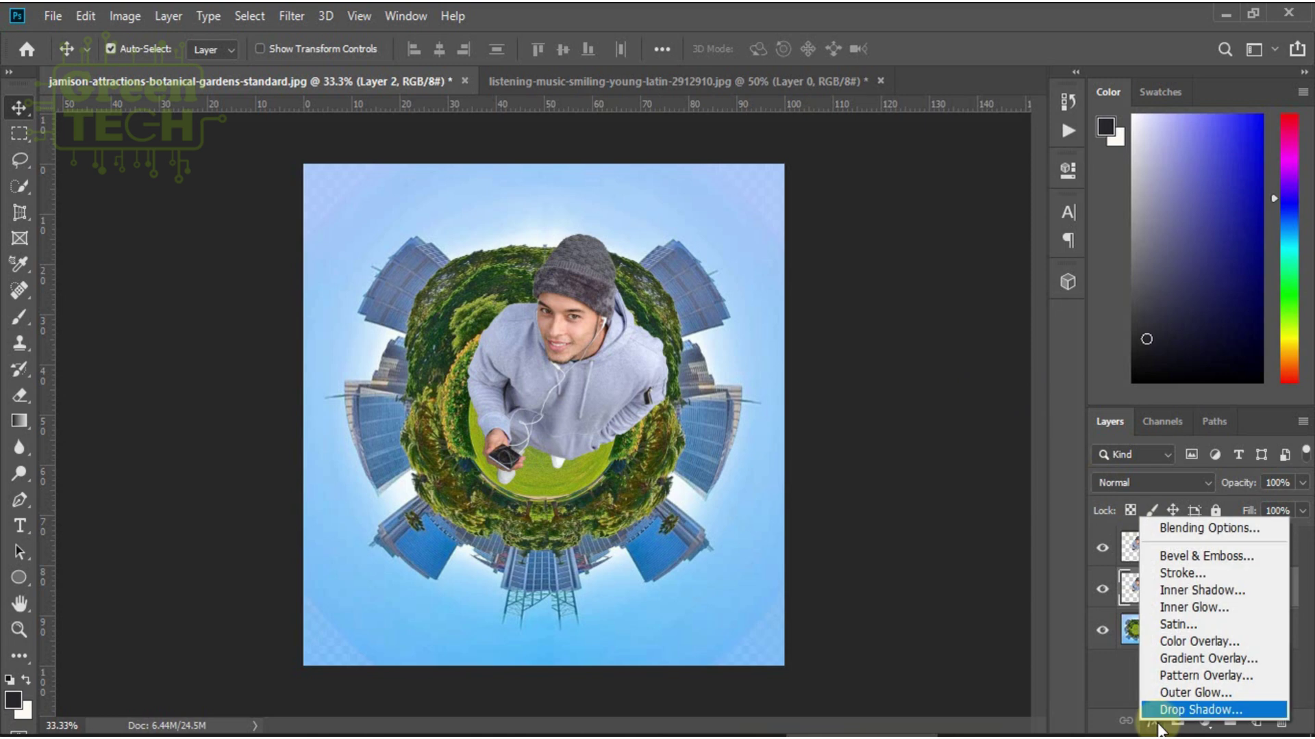
pyautogui.click(1180, 642)
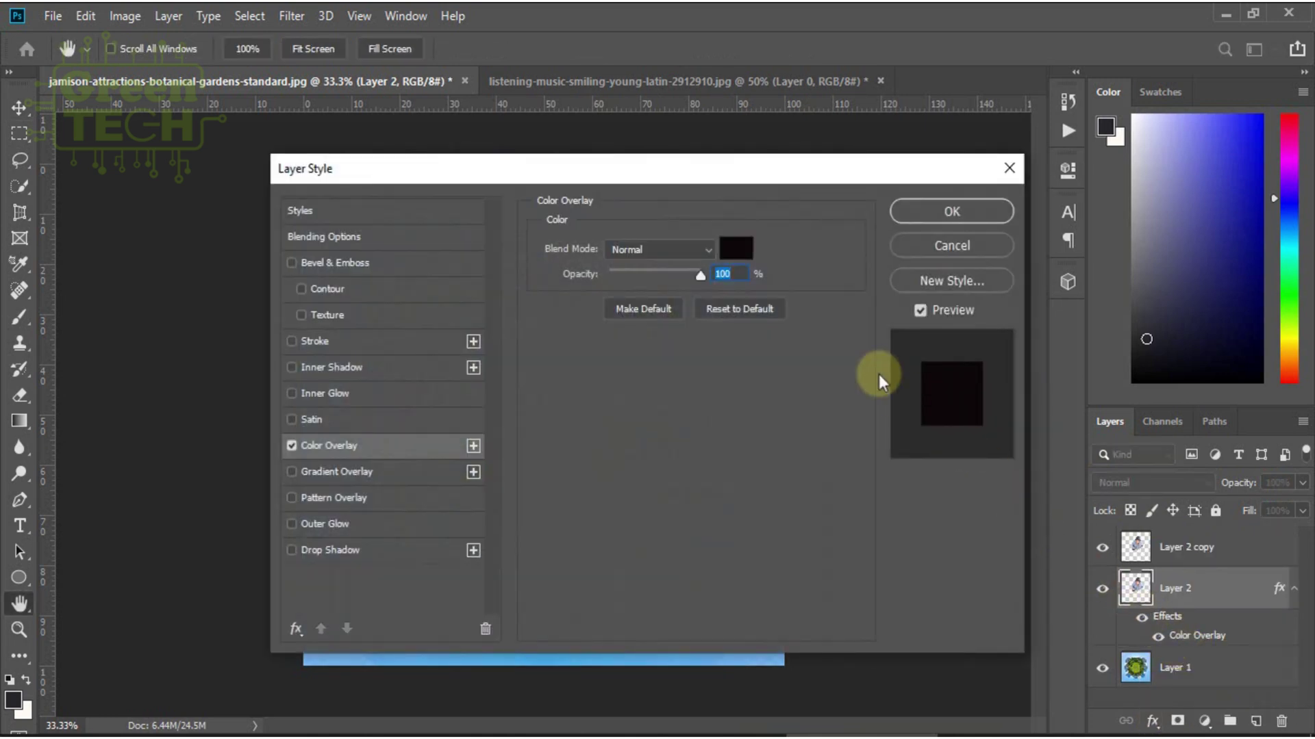
pyautogui.click(736, 248)
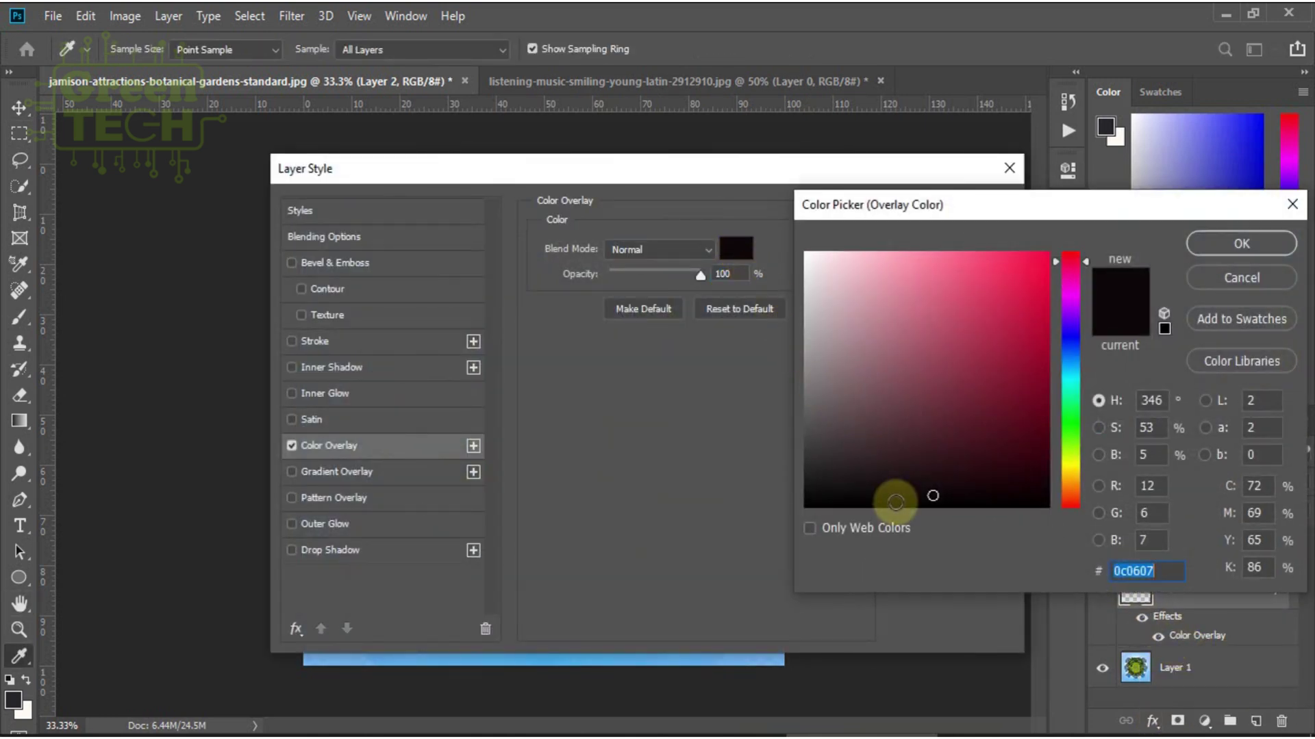
pyautogui.click(1233, 244)
pyautogui.click(971, 218)
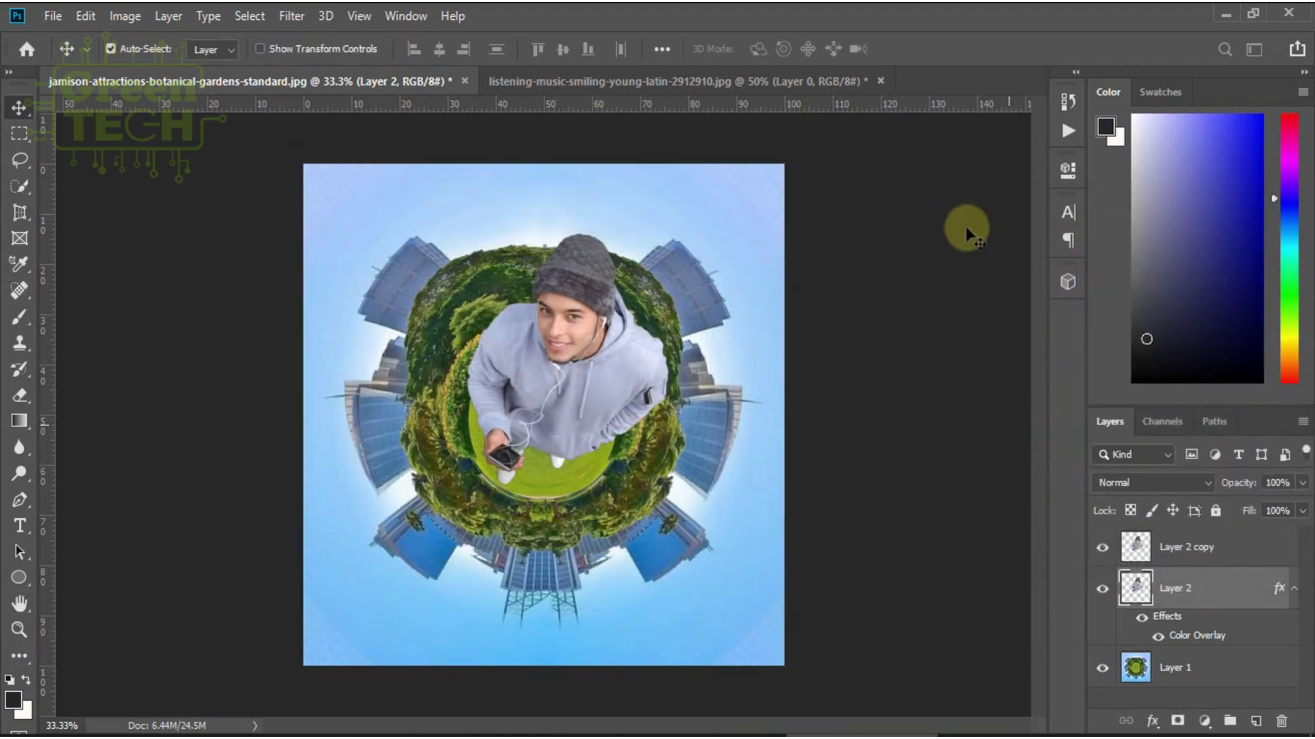
# Shift the black silhouette on Layer 2 straight down so it shows below the man as a shadow
pyautogui.click(1188, 547)
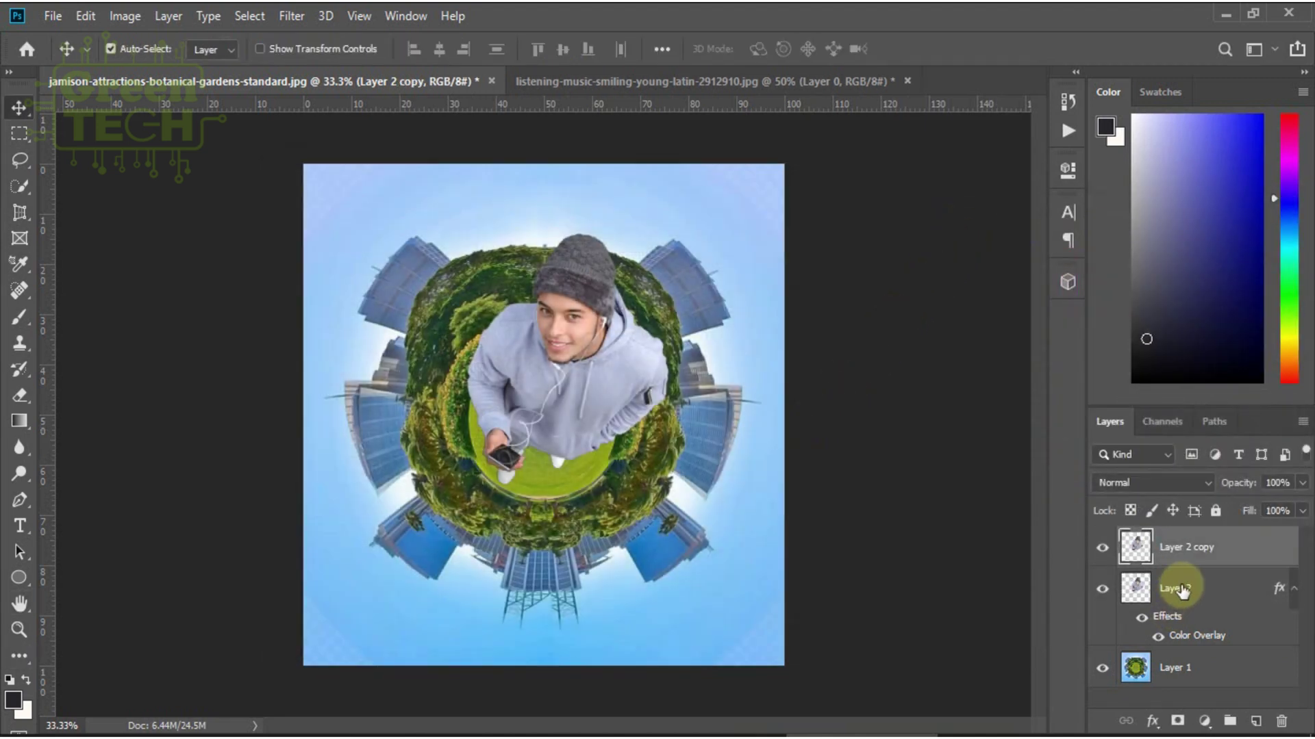
pyautogui.click(1181, 591)
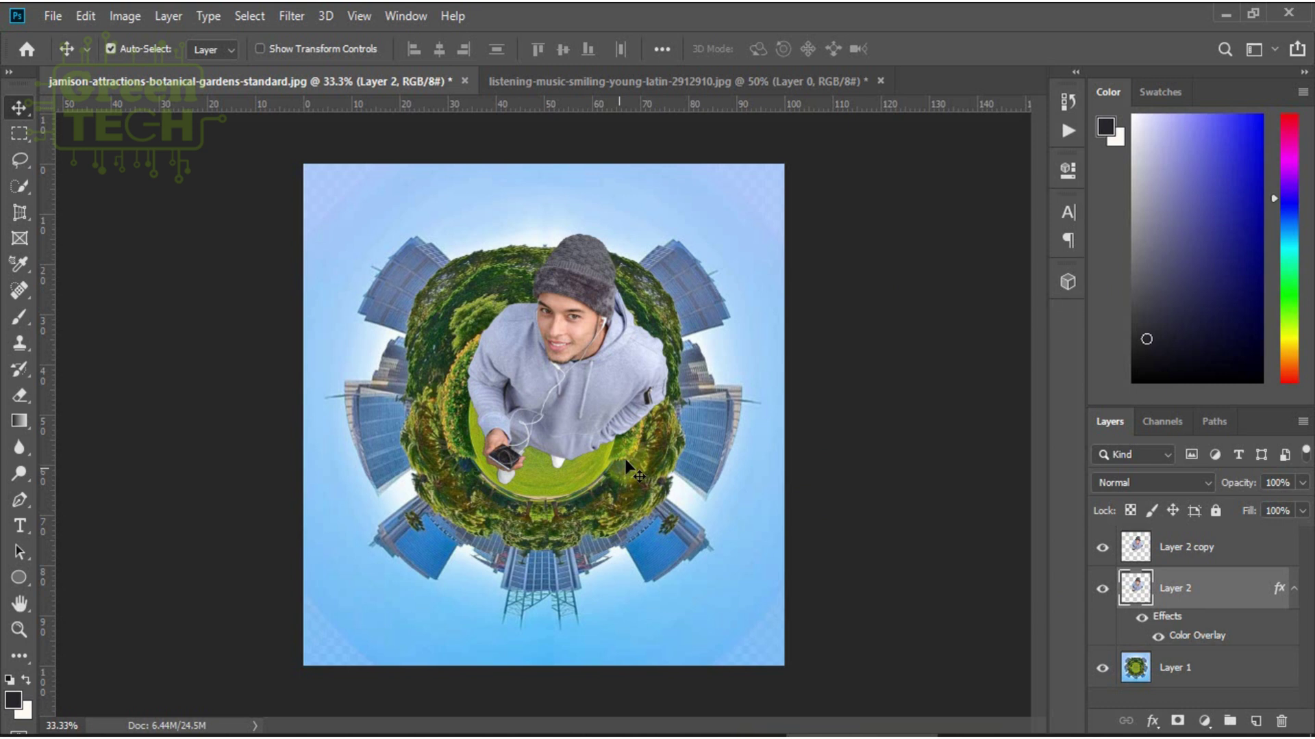
pyautogui.click(739, 512)
pyautogui.hotkey('shift', 'Down')
pyautogui.hotkey('shift', 'Down')
pyautogui.hotkey('shift', 'Down')
pyautogui.hotkey('shift', 'Down')
pyautogui.hotkey('shift', 'Down')
pyautogui.hotkey('shift', 'Down')
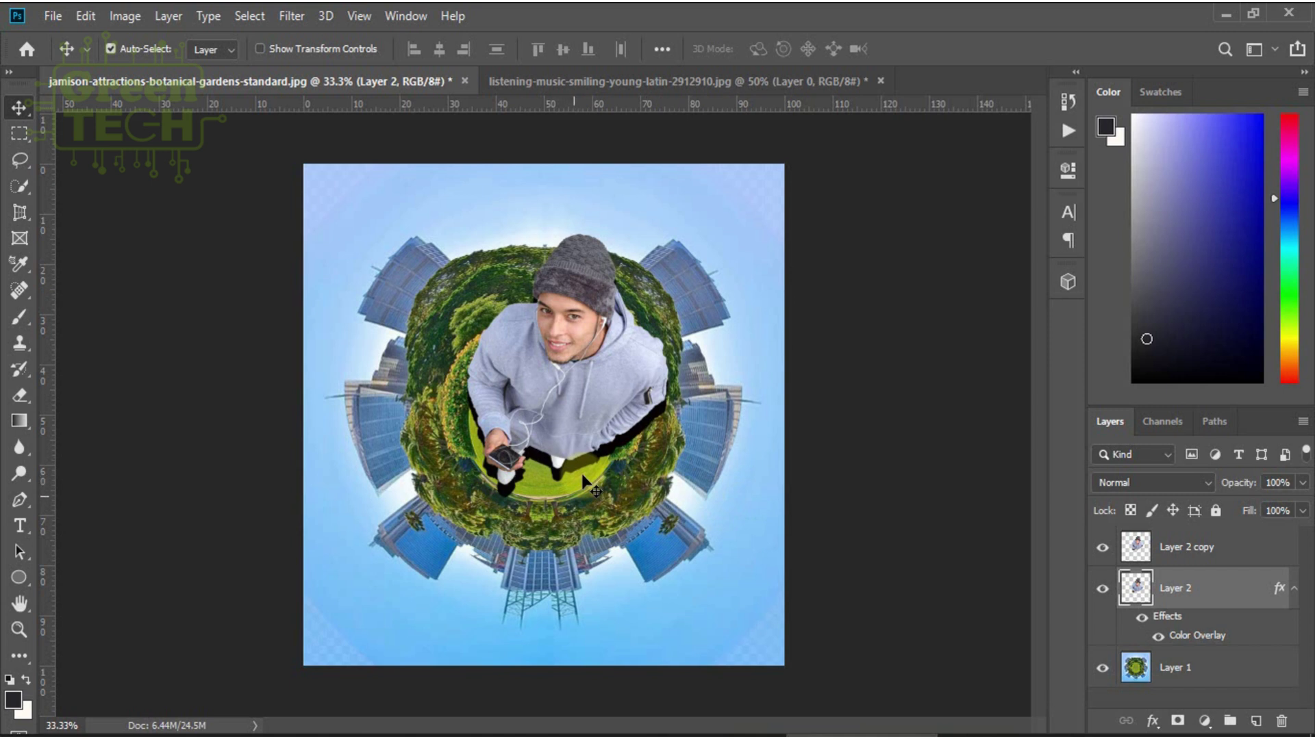
pyautogui.hotkey('shift', 'Down')
pyautogui.hotkey('shift', 'Down')
pyautogui.hotkey('shift', 'Down')
pyautogui.hotkey('shift', 'Down')
pyautogui.hotkey('shift', 'Down')
pyautogui.hotkey('shift', 'Down')
pyautogui.press('ctrl')
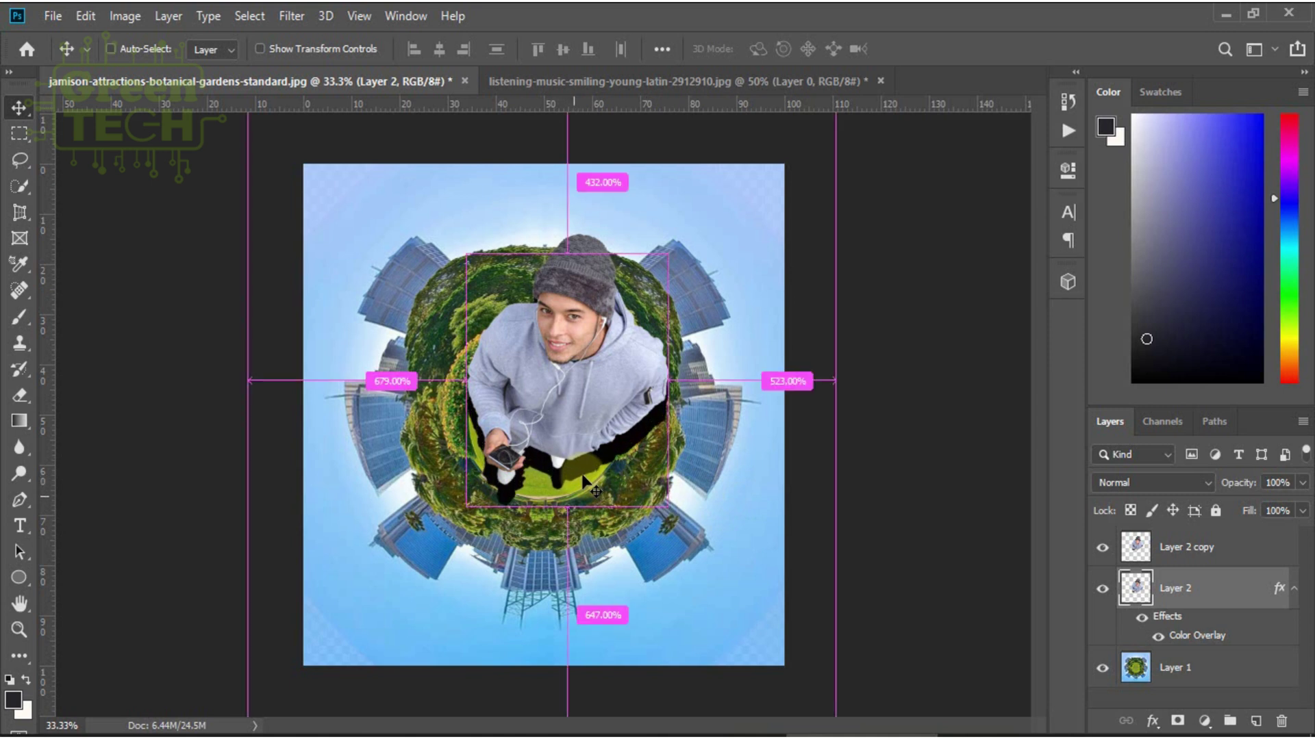
# Scale the black silhouette on Layer 2 down to about 79% and fit it beneath the man on the lawn
pyautogui.hotkey('ctrl', 't')
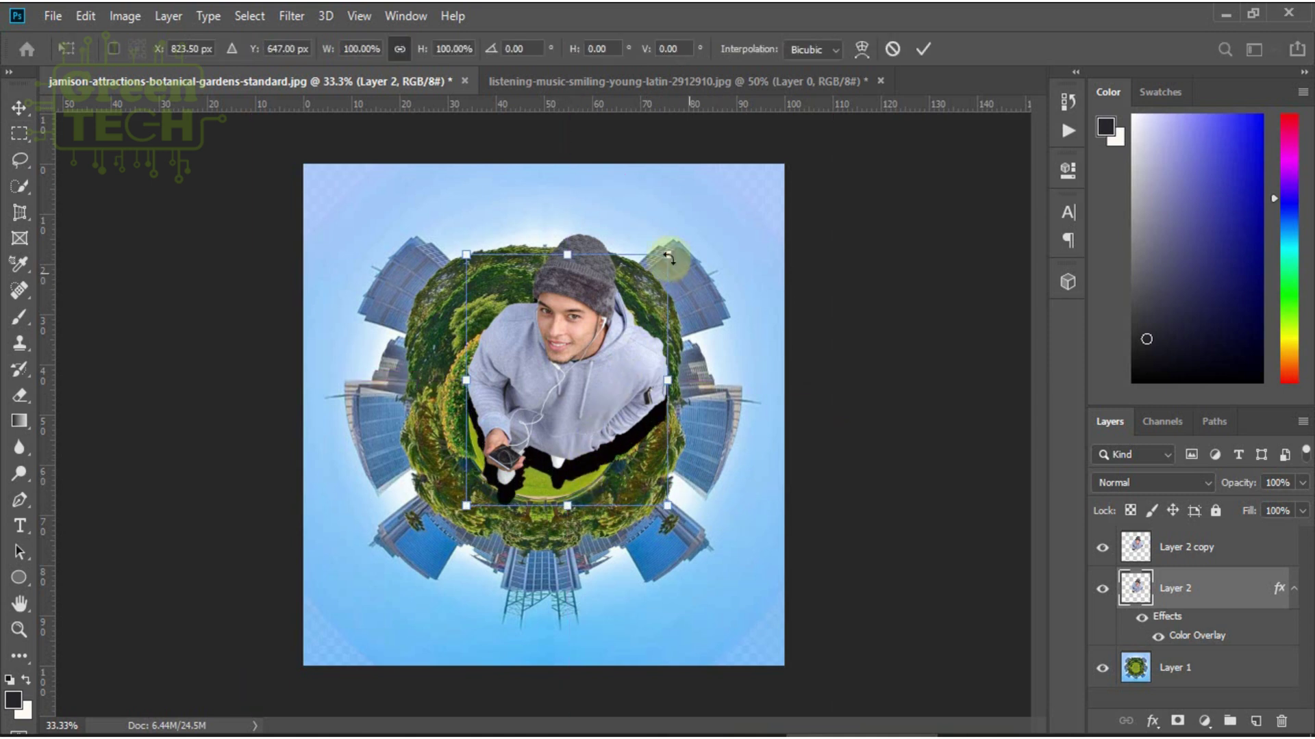
pyautogui.moveTo(669, 257); pyautogui.dragTo(633, 297)
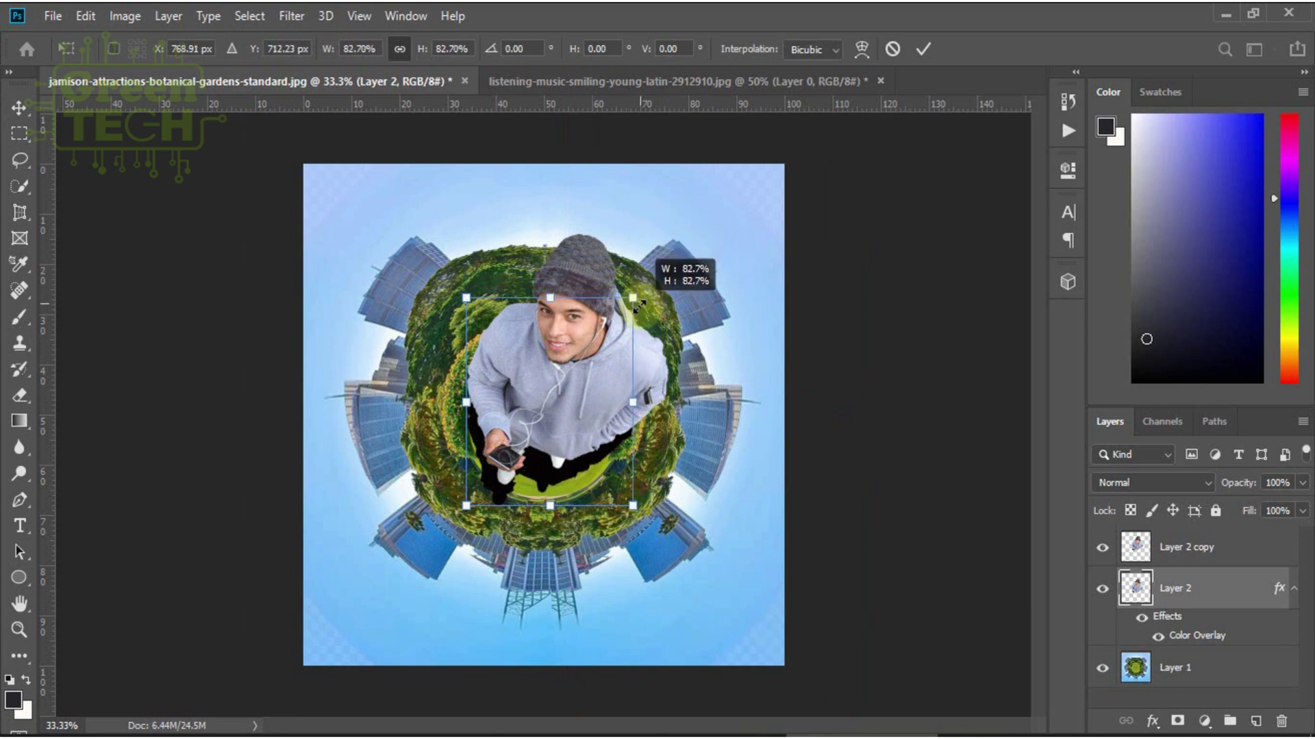
pyautogui.moveTo(564, 425); pyautogui.dragTo(574, 422)
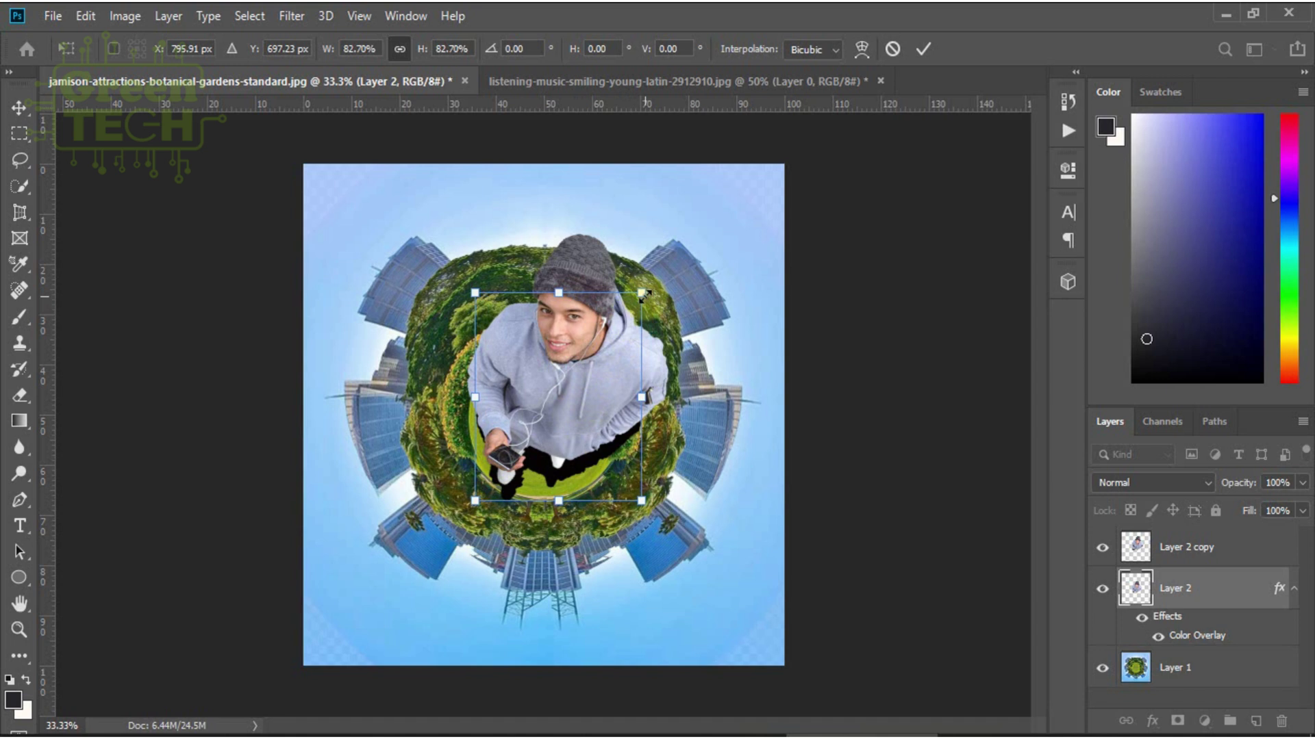
pyautogui.moveTo(641, 293); pyautogui.dragTo(633, 302)
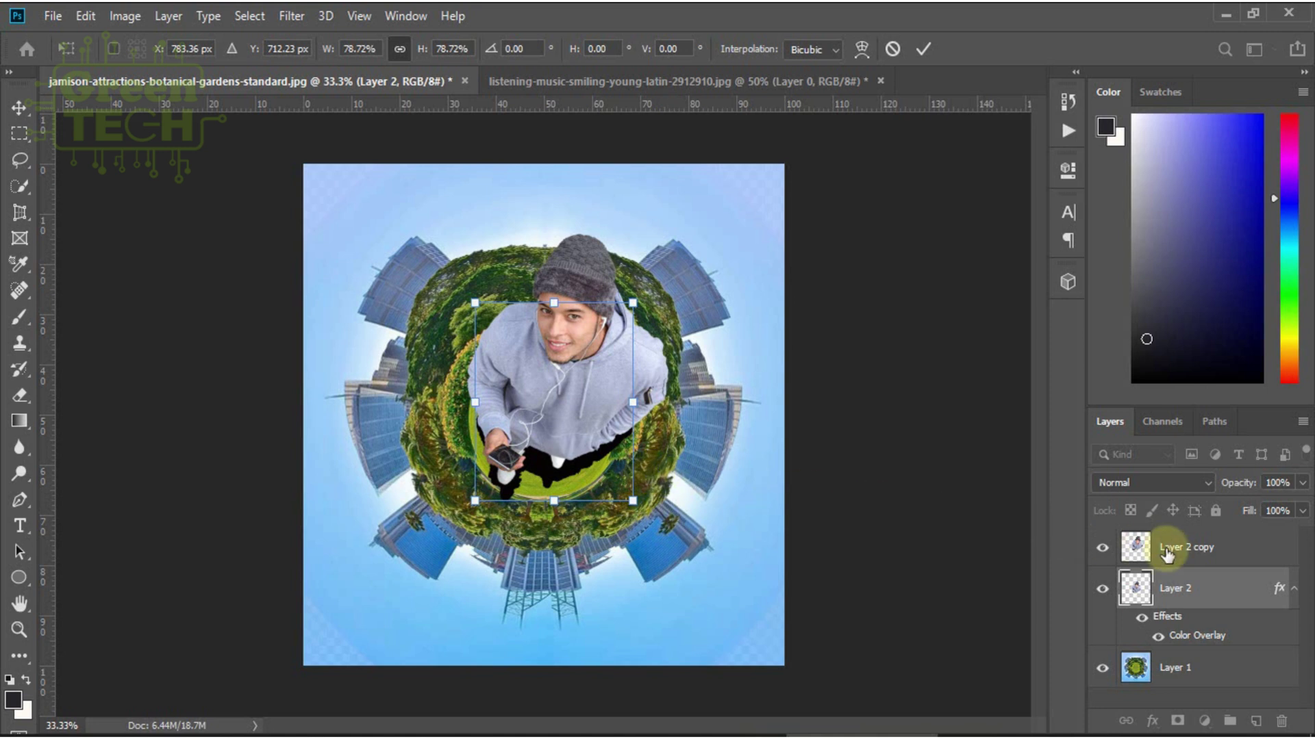
# Set the silhouette's Layer 2 to Linear Burn blending at about 51% opacity and commit its transform
pyautogui.click(1173, 483)
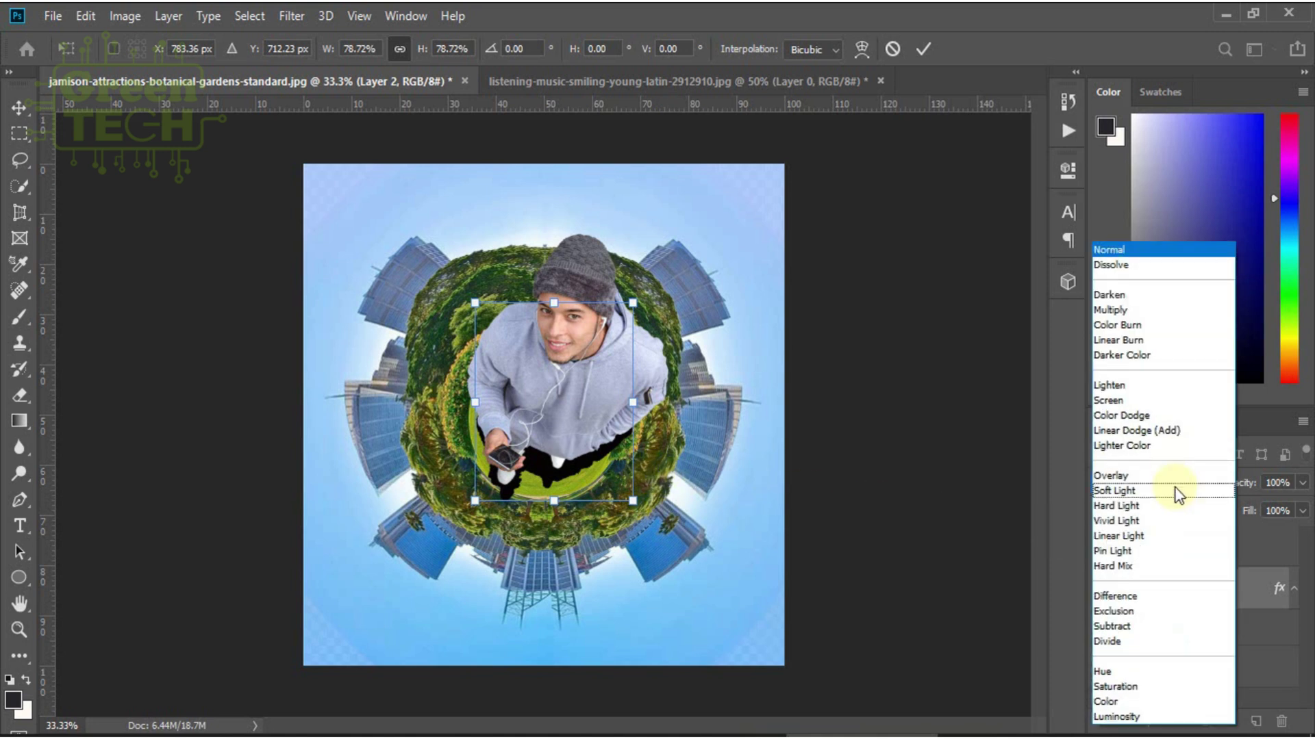
pyautogui.click(1125, 341)
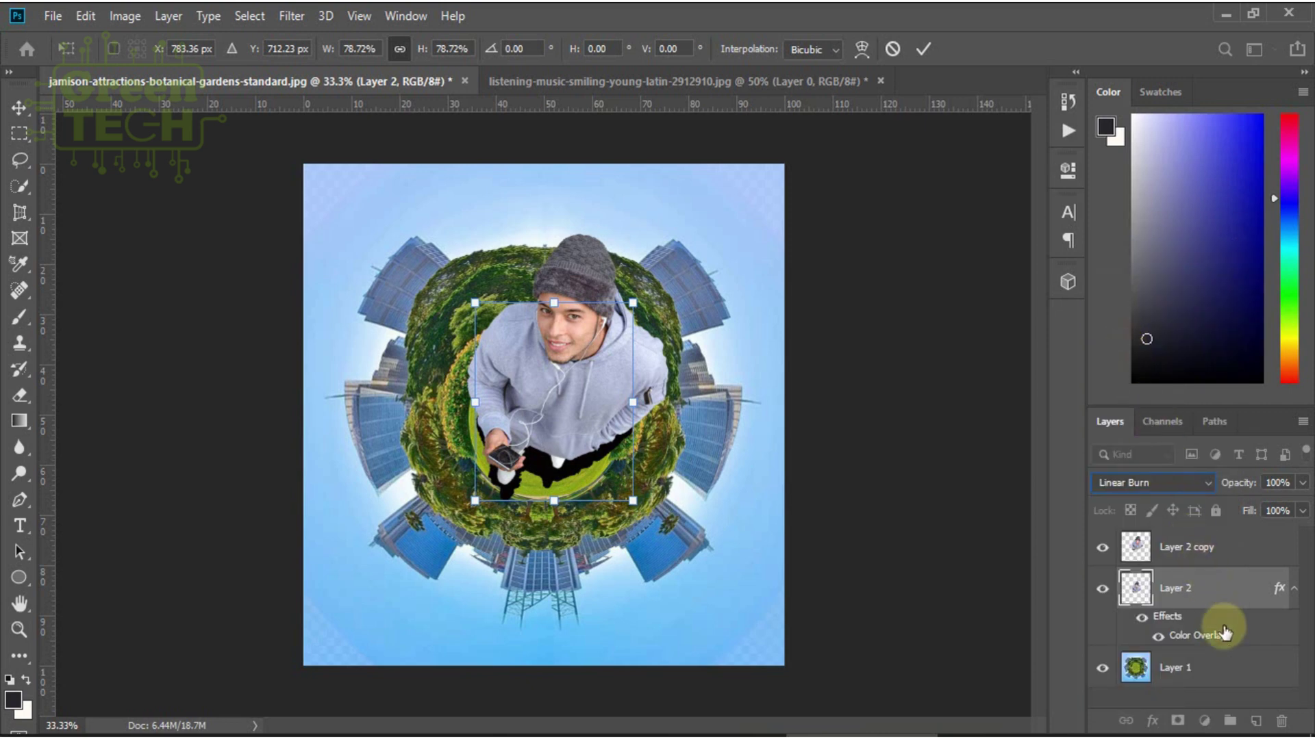
pyautogui.click(1303, 483)
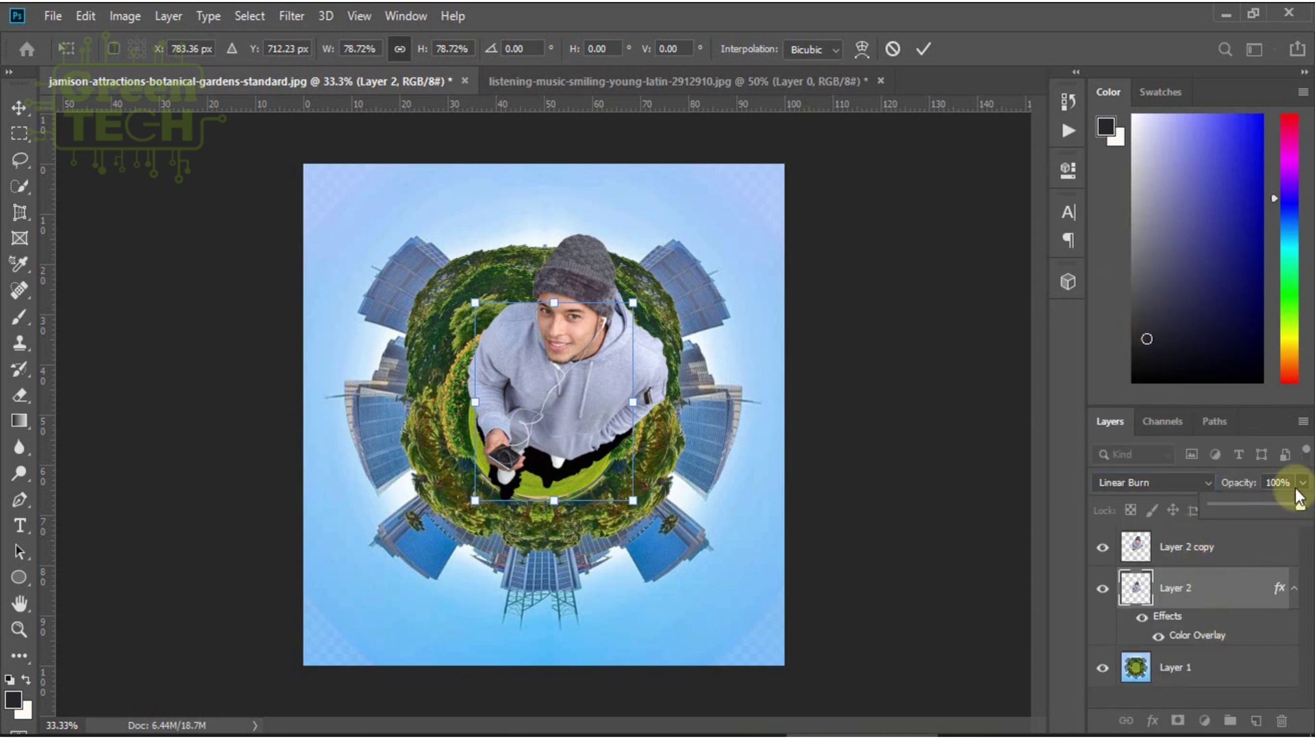
pyautogui.moveTo(1303, 504); pyautogui.dragTo(1255, 502)
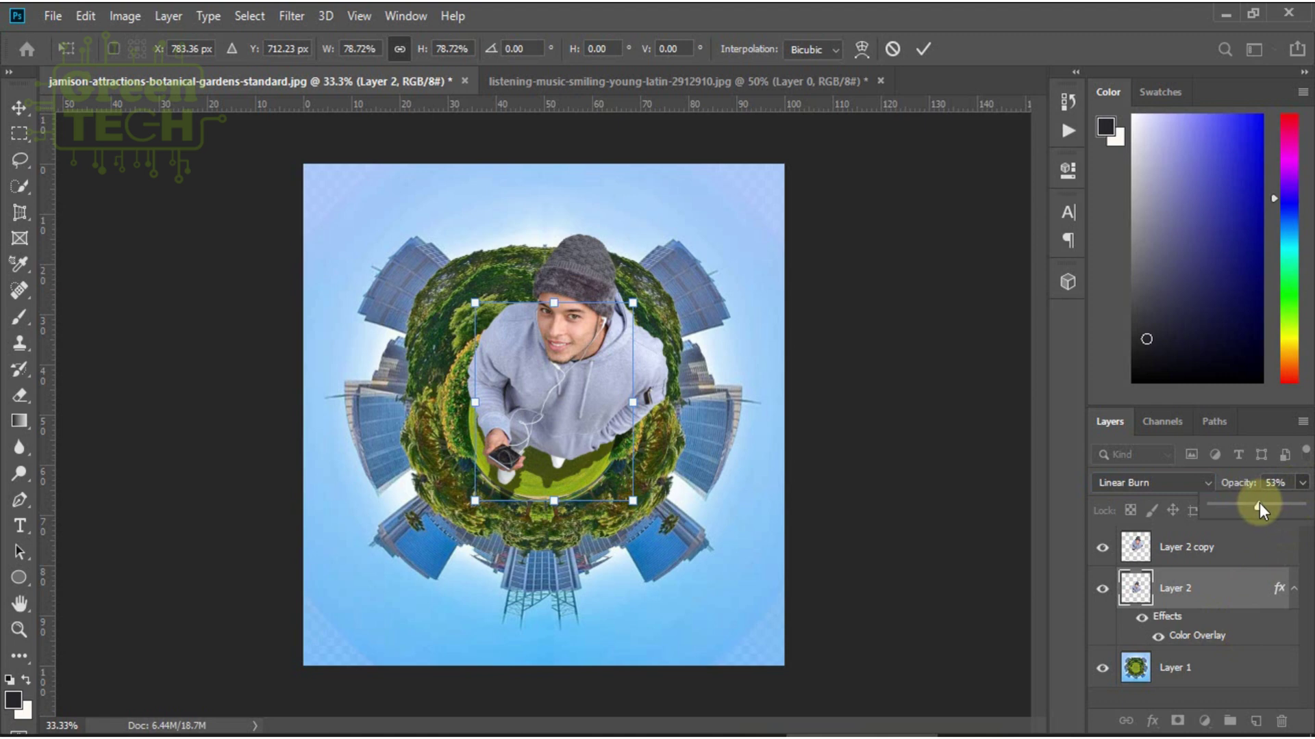
pyautogui.press('Return')
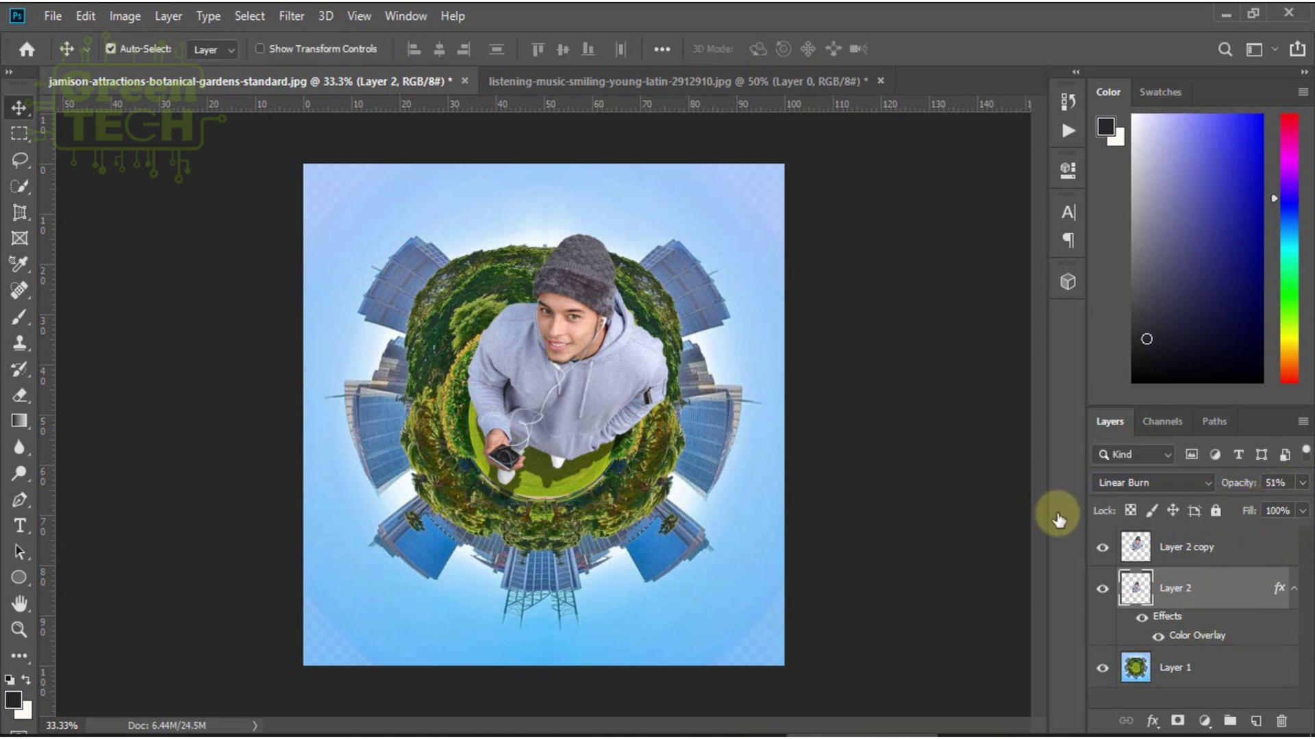
# Soften the shadow on Layer 2 with a Gaussian Blur of 8.8 pixels radius, and select the man's Layer 2 copy
pyautogui.click(291, 16)
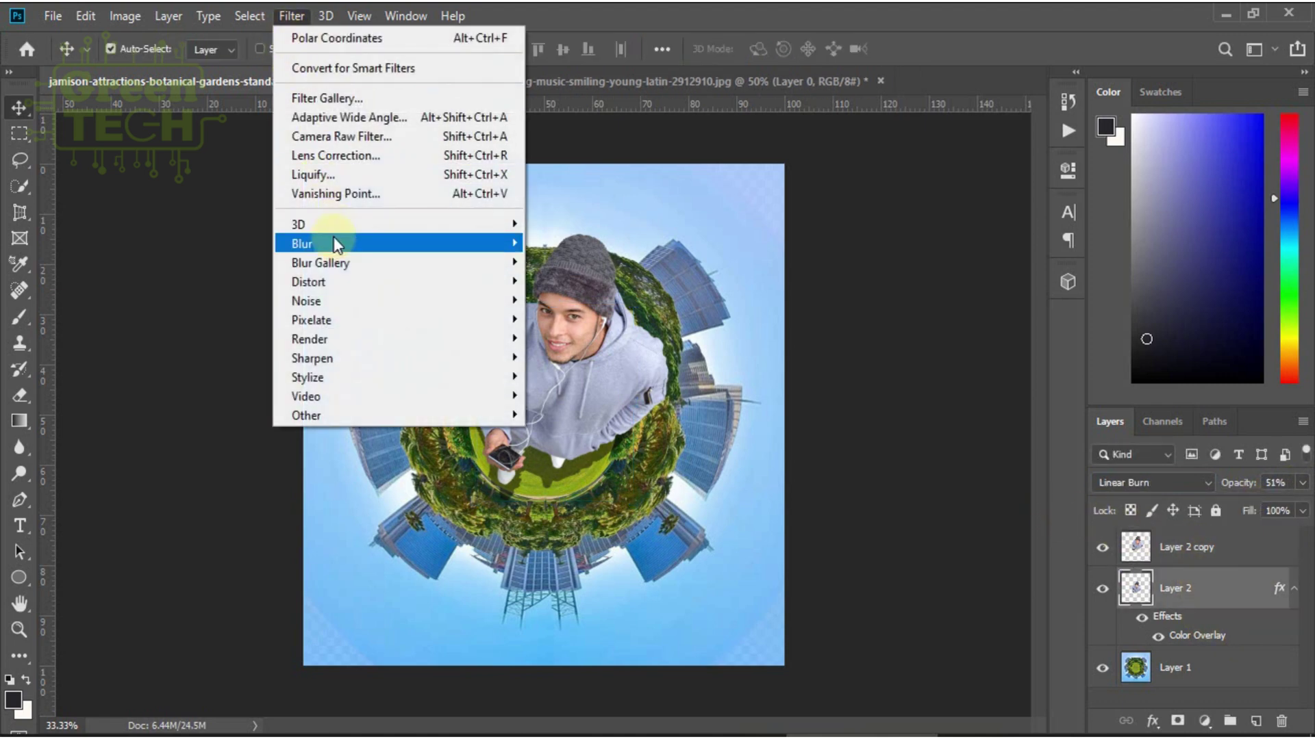
pyautogui.moveTo(342, 245)
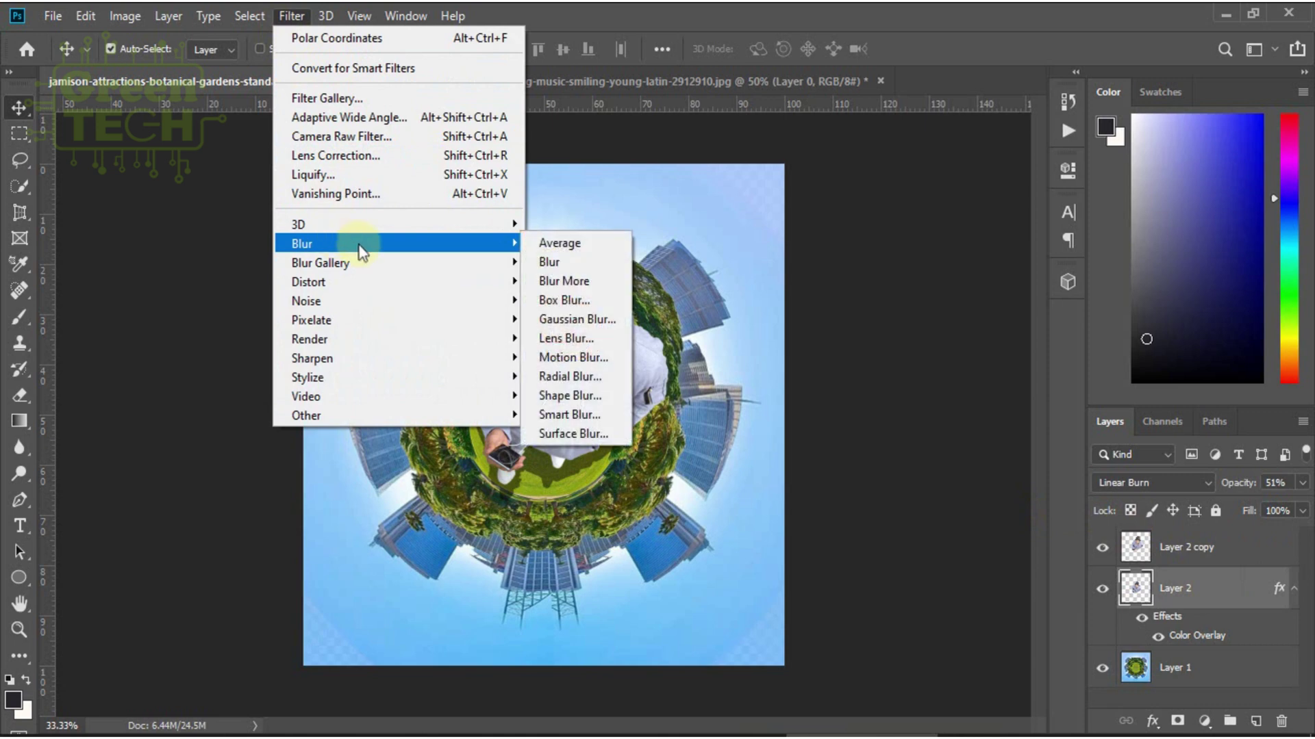
pyautogui.click(606, 318)
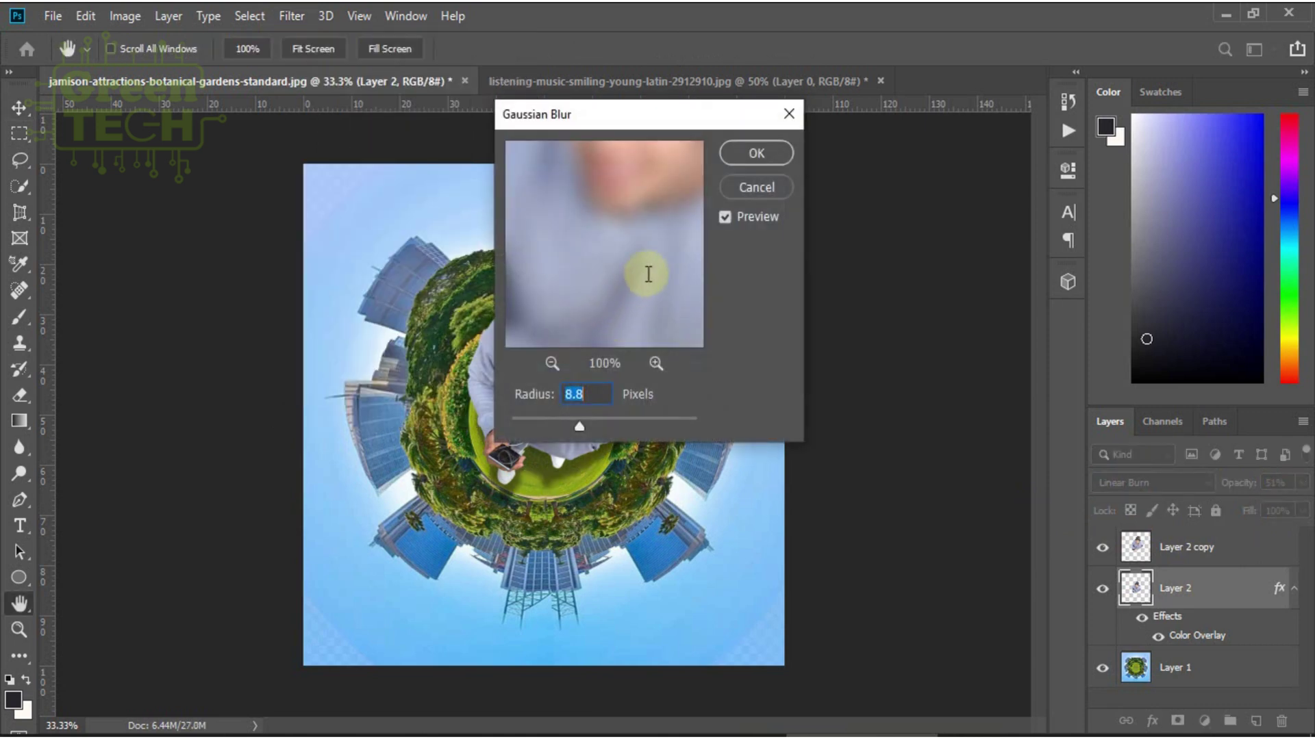
pyautogui.click(754, 153)
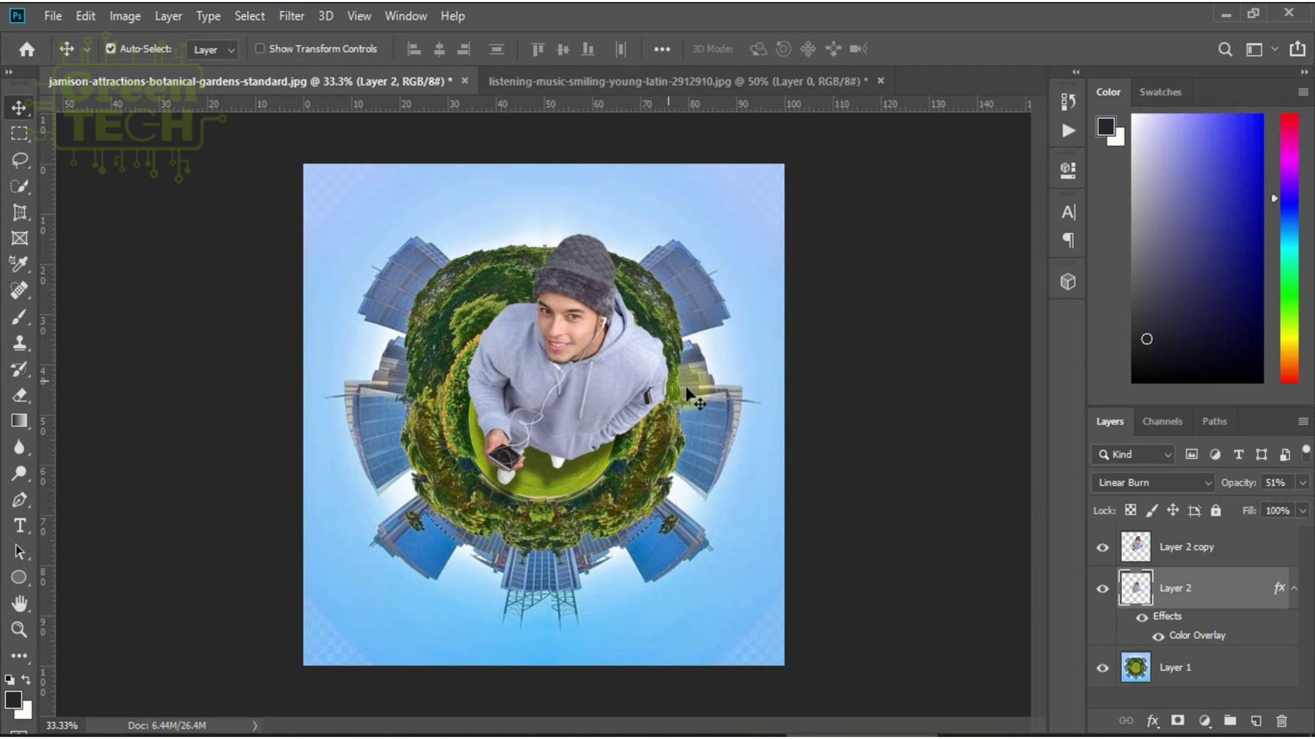
pyautogui.click(610, 404)
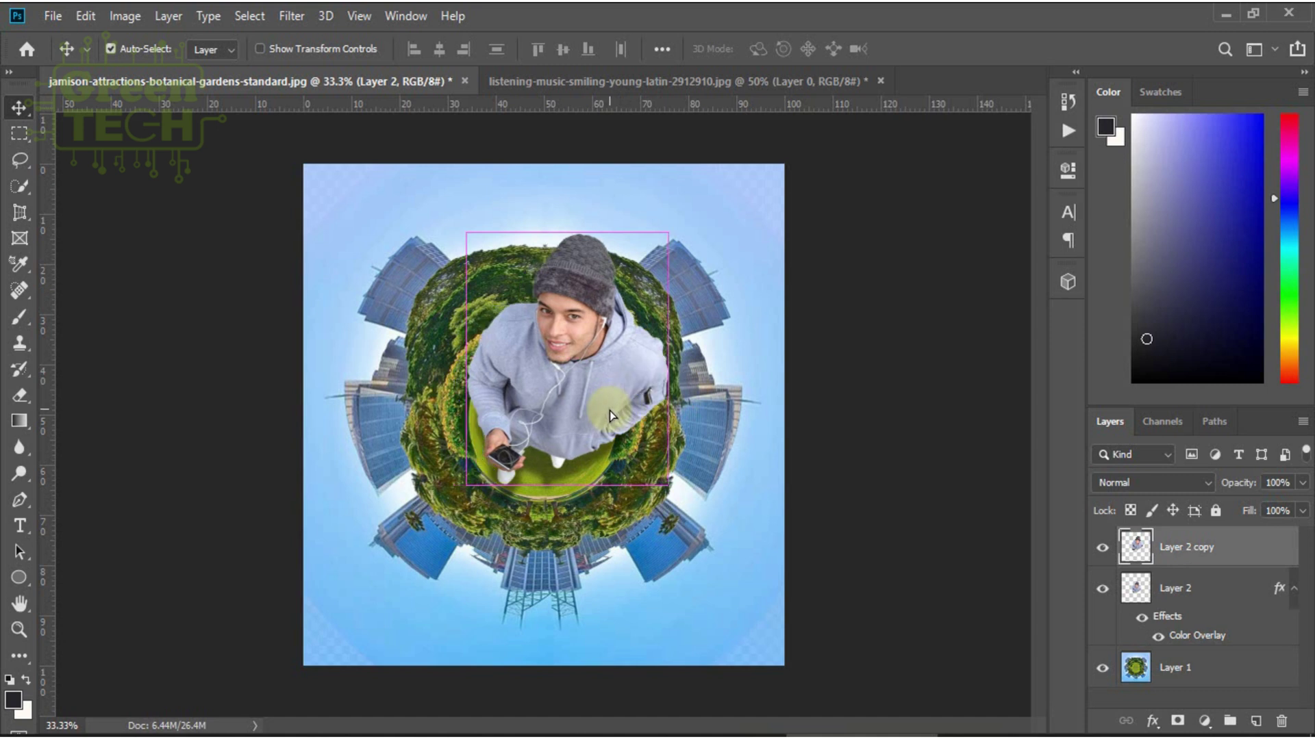
pyautogui.click(611, 415)
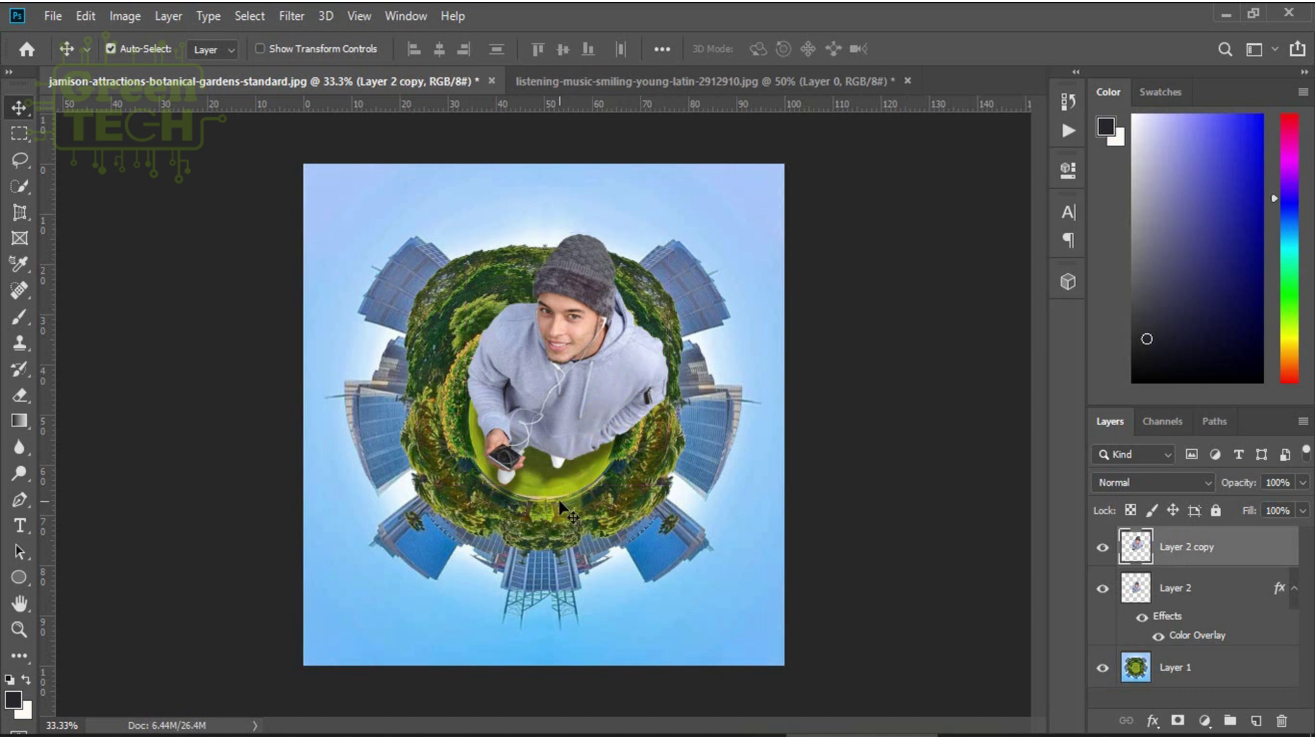